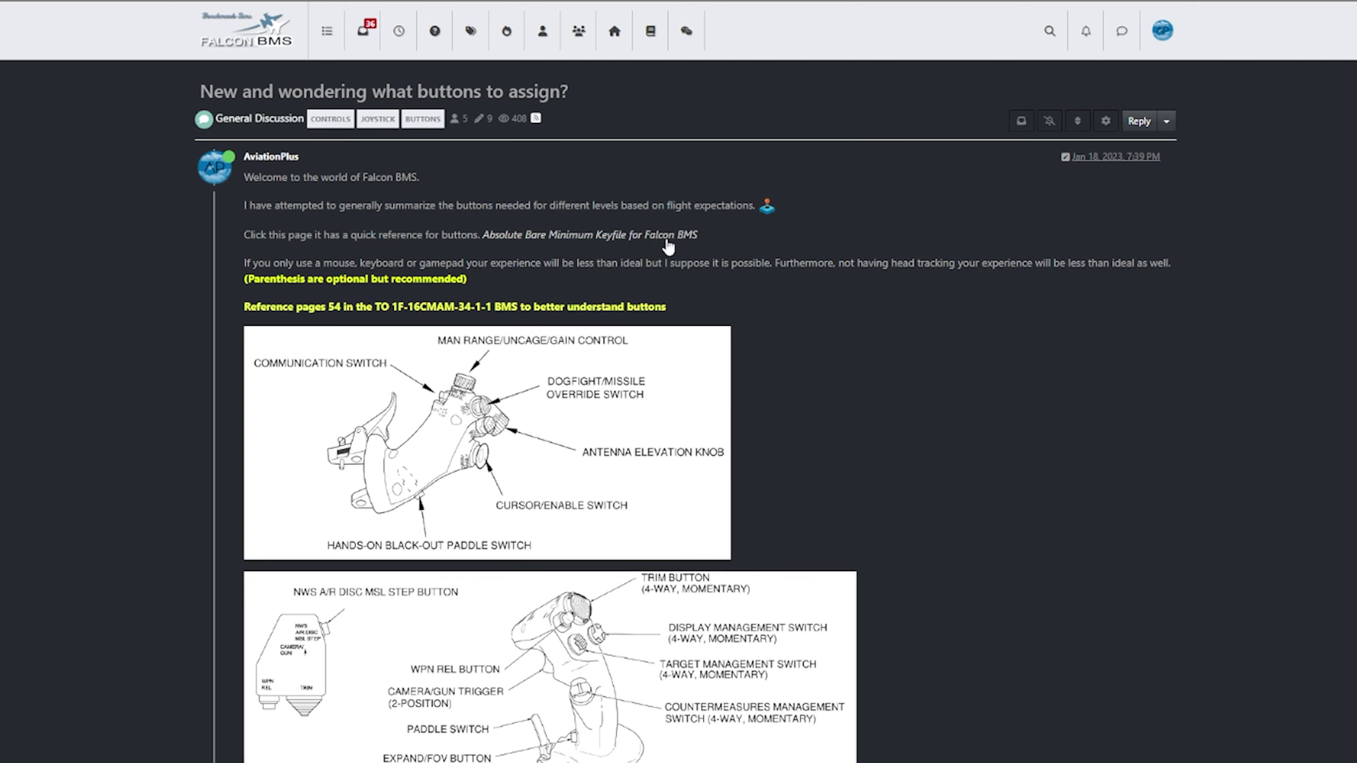
# - Look over the Minimum Key Mapping list, from Stick down to Landing Gear
pyautogui.scroll(-3, 806, 372)
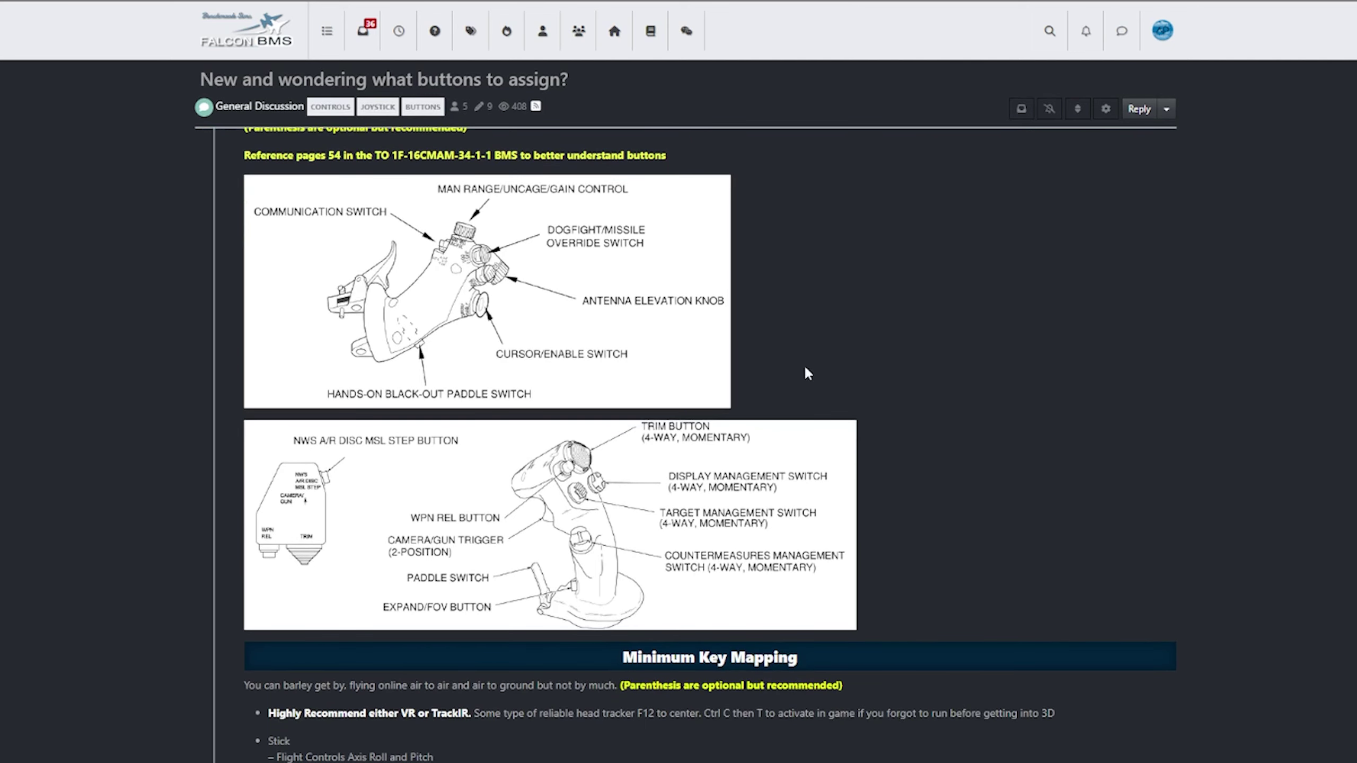
pyautogui.scroll(-8, 938, 422)
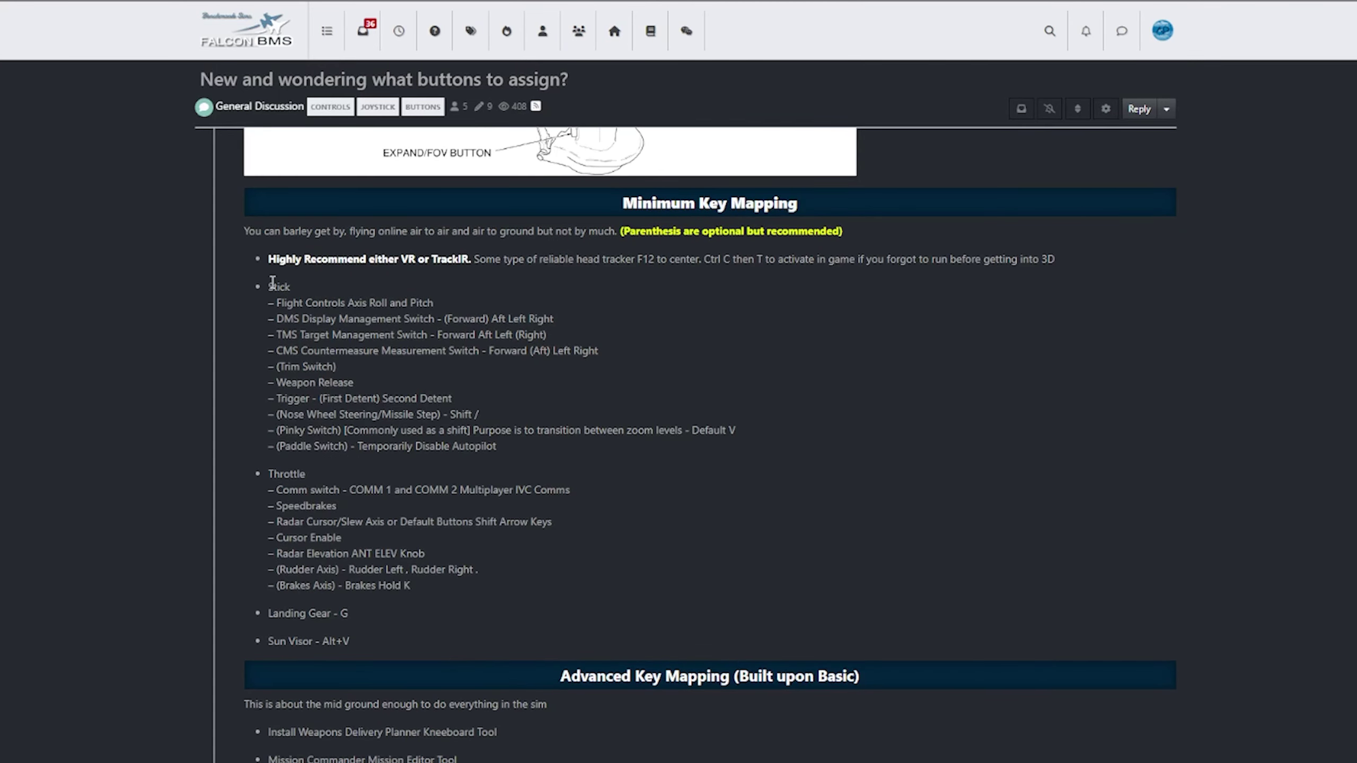
pyautogui.moveTo(269, 287); pyautogui.dragTo(460, 612)
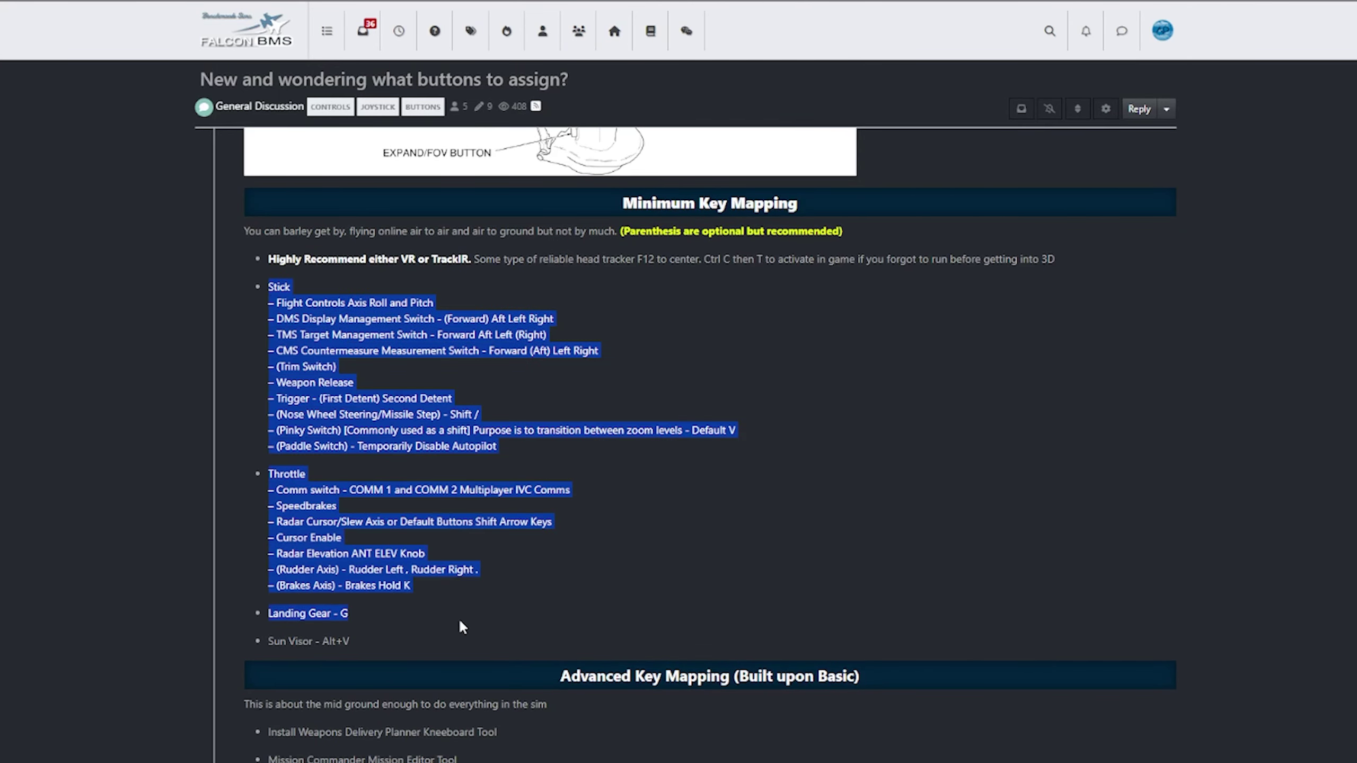
pyautogui.click(762, 536)
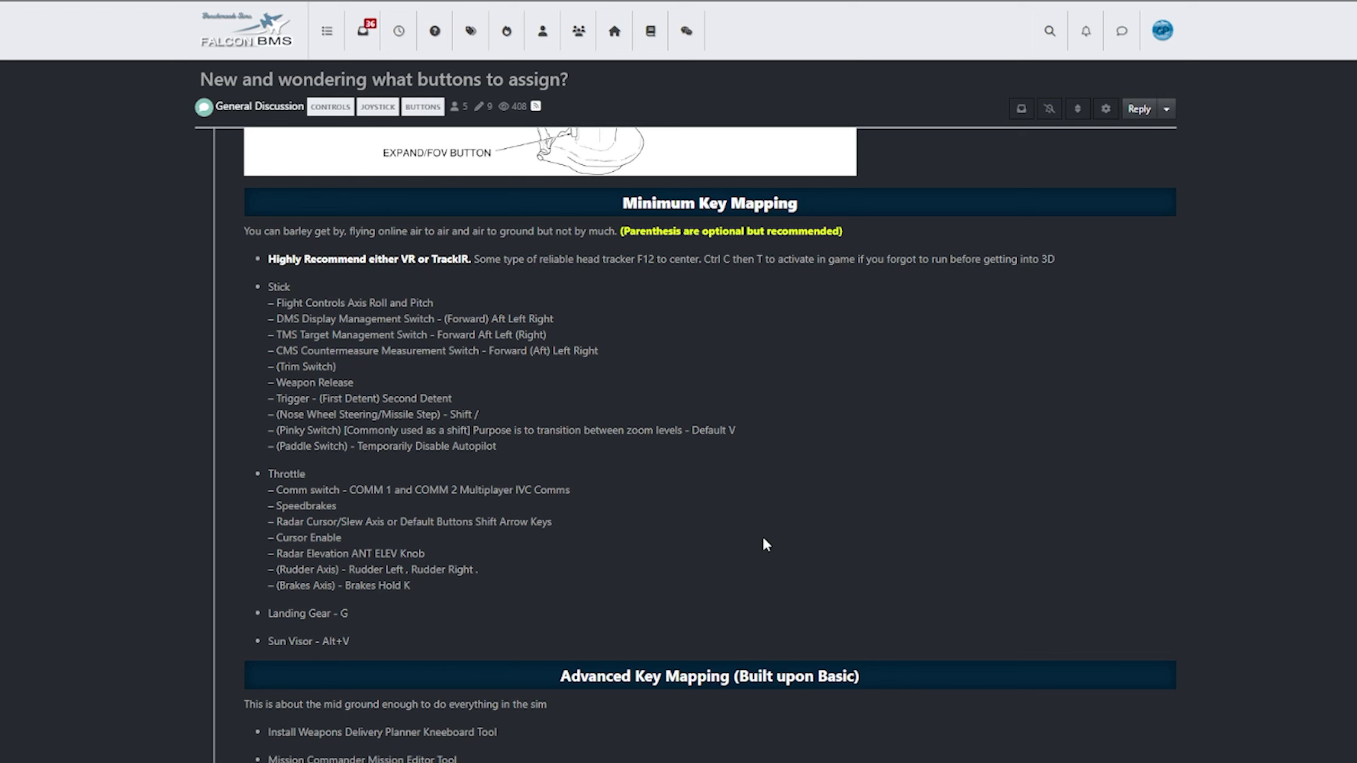
pyautogui.scroll(-1, 765, 539)
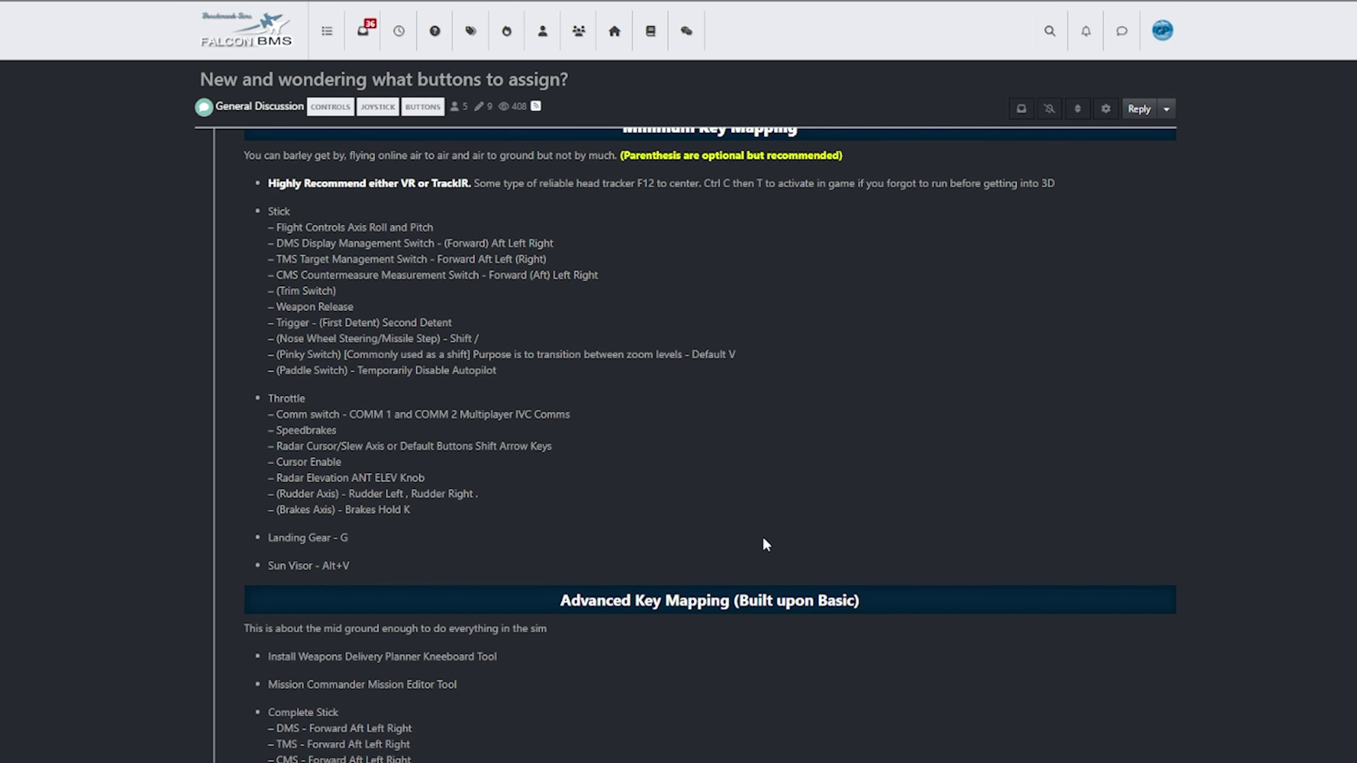
pyautogui.scroll(10, 762, 535)
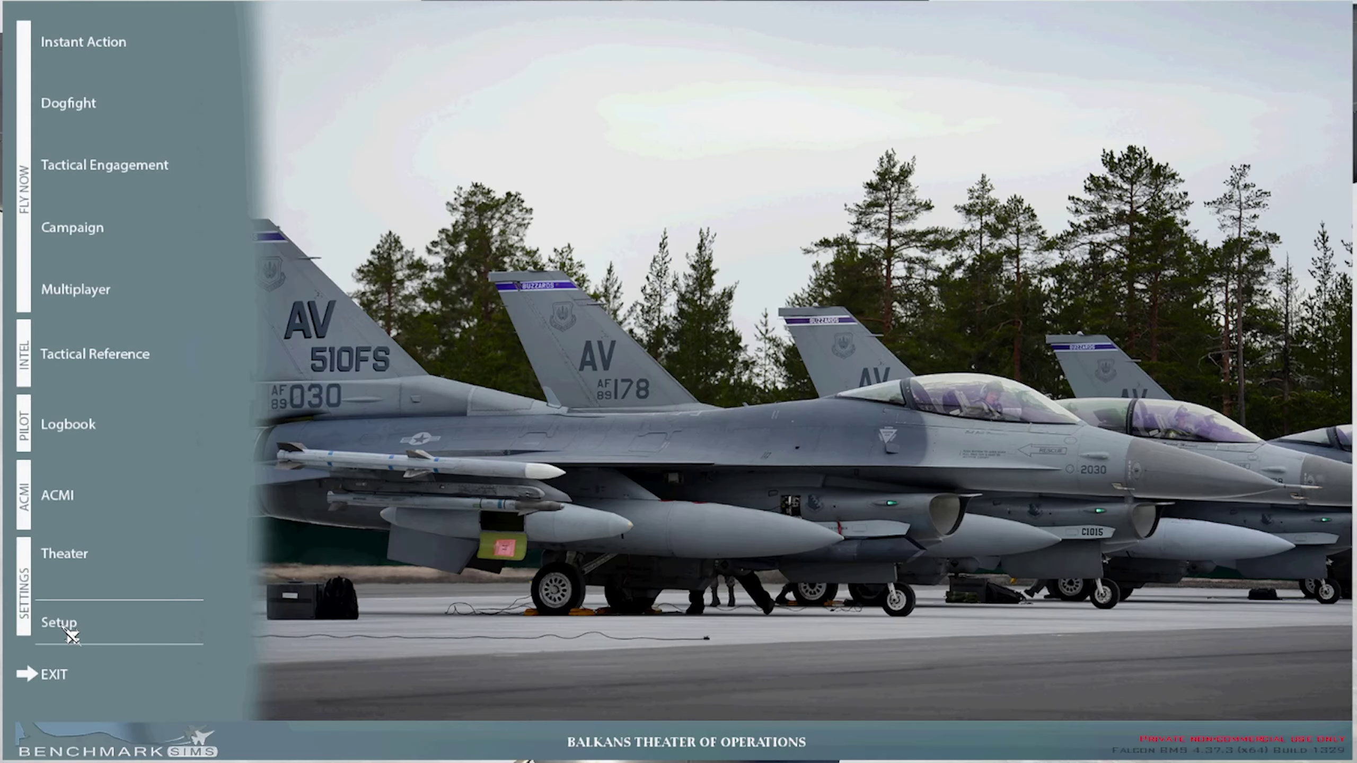
# - Open the Controllers page in Setup and scroll through its key mapping list
pyautogui.click(65, 626)
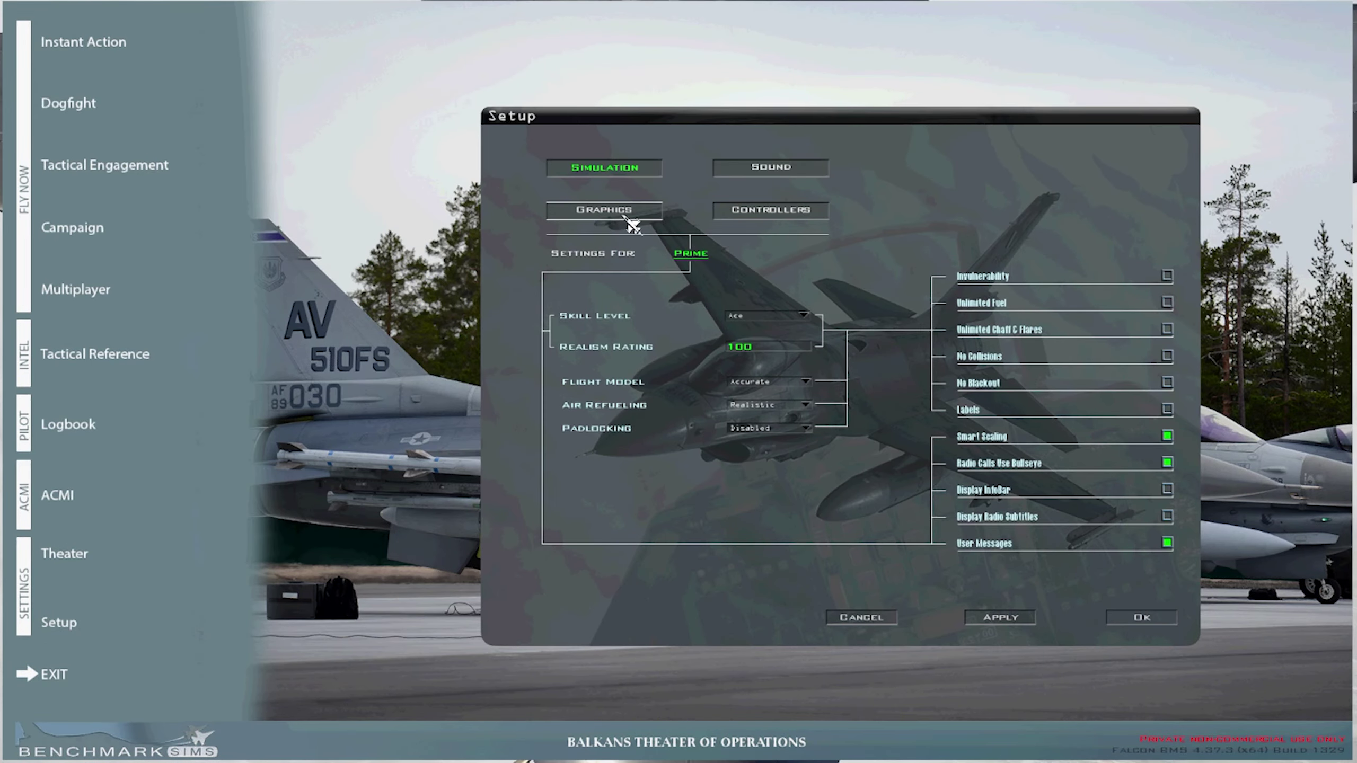
pyautogui.click(772, 211)
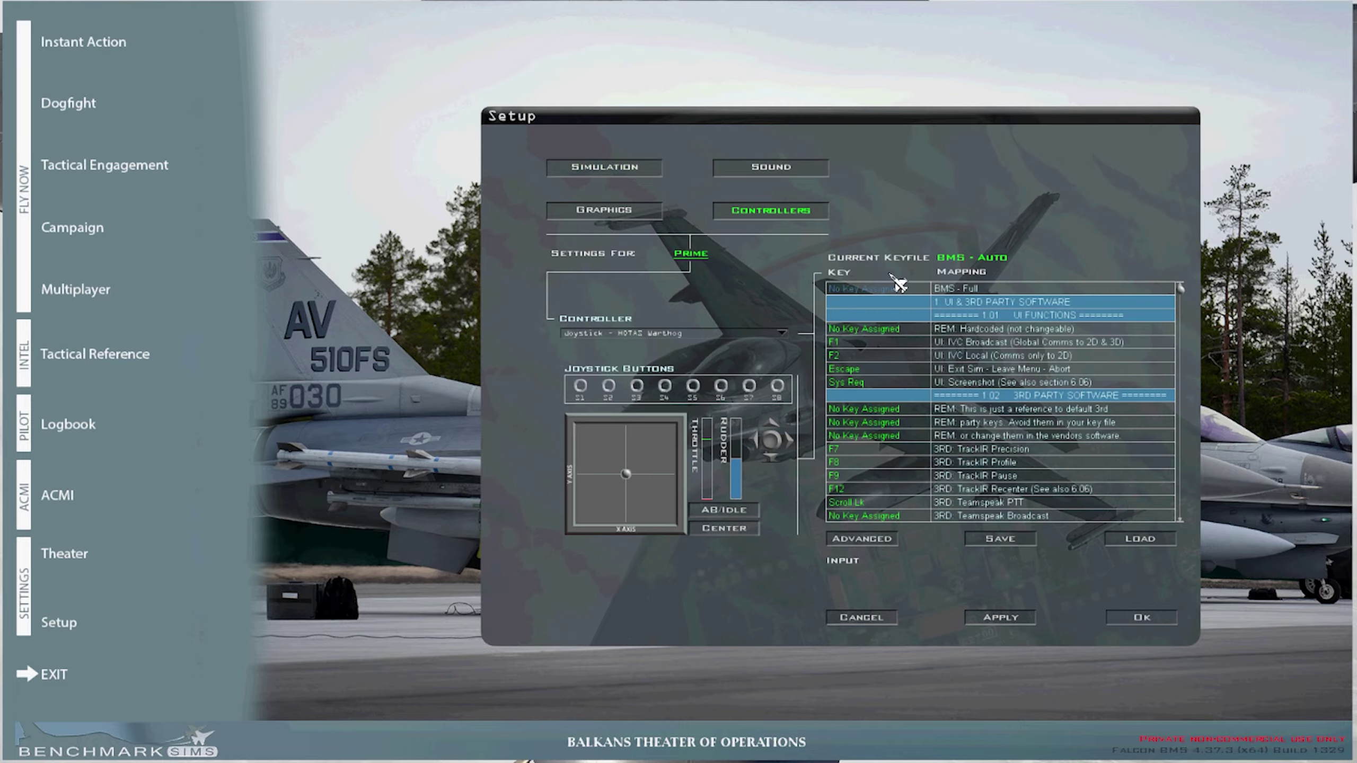
pyautogui.scroll(3, 1186, 291)
pyautogui.scroll(-15, 1000, 401)
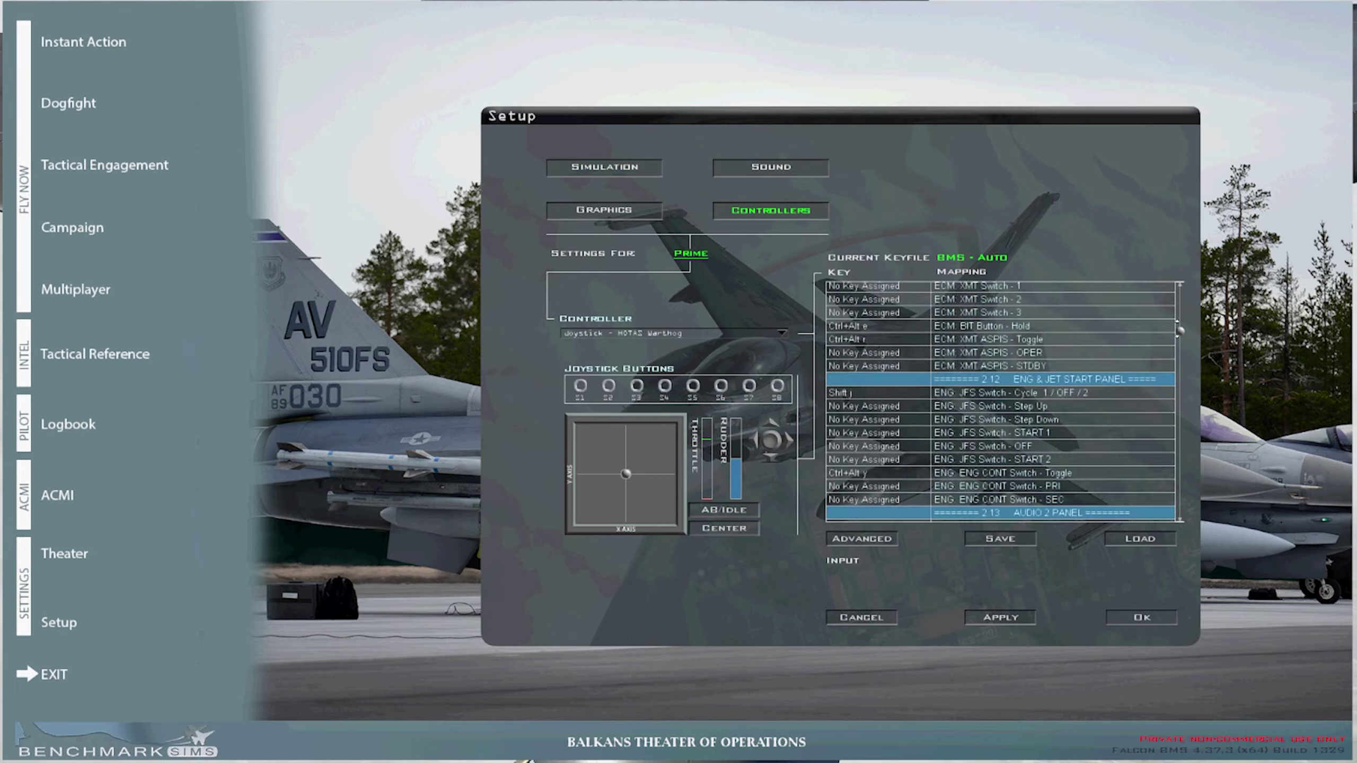
pyautogui.scroll(-5, 999, 401)
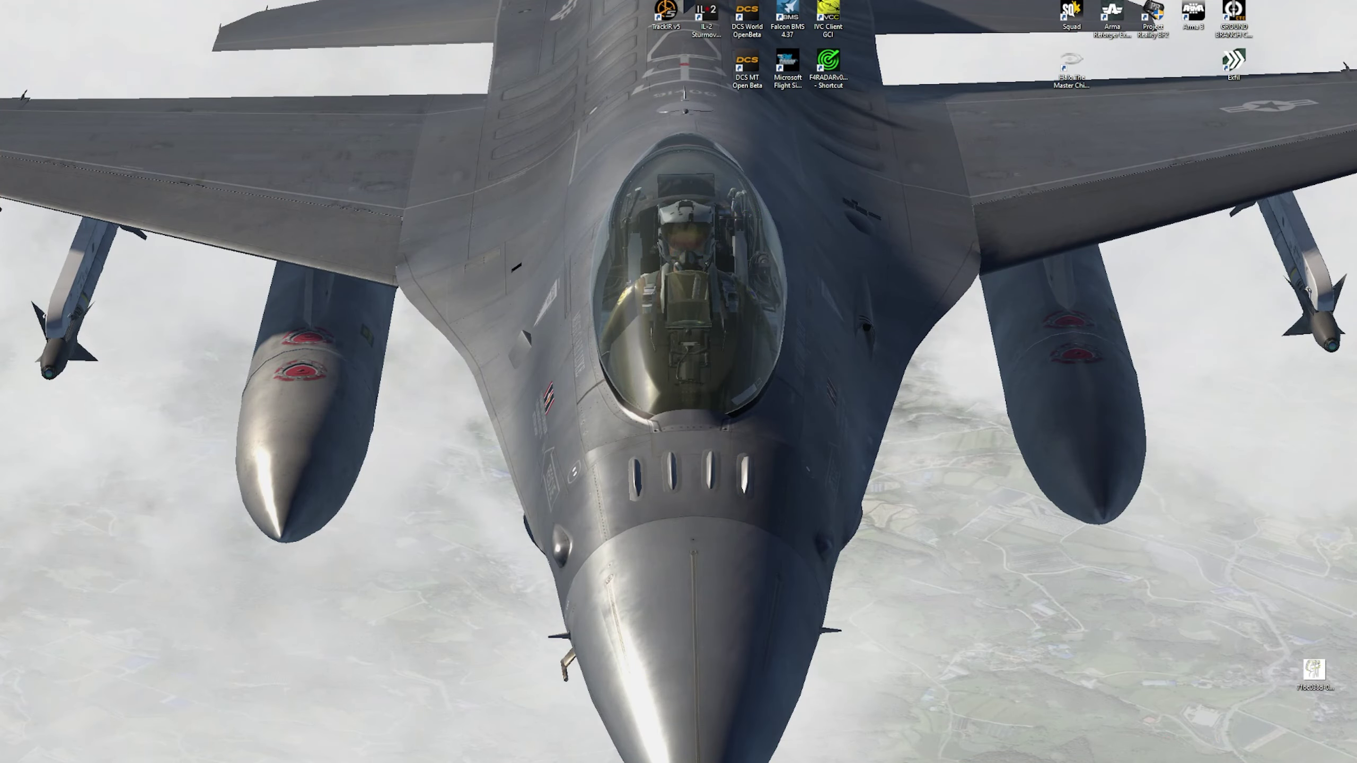
# - Launch the Falcon BMS 4.37 launcher and show its AXISASSIGN page
pyautogui.click(797, 29)
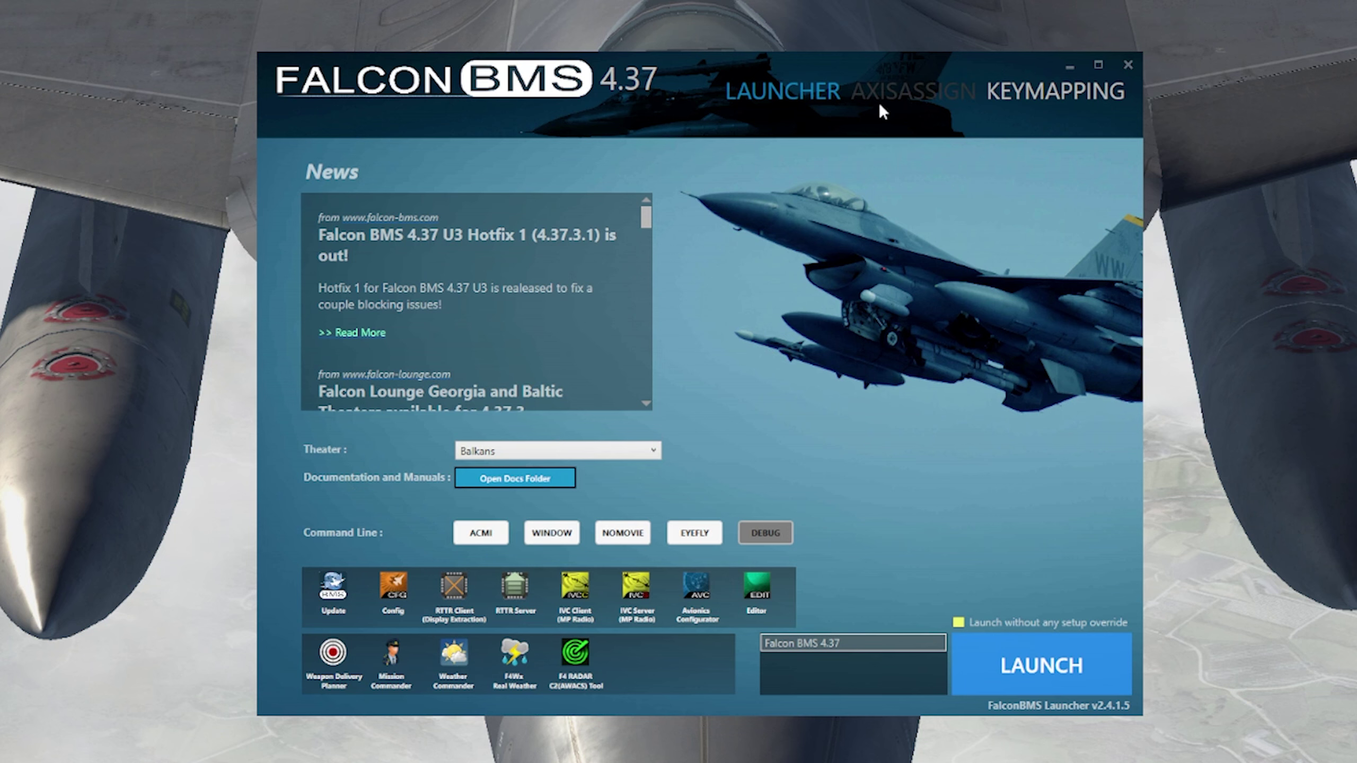
pyautogui.click(911, 92)
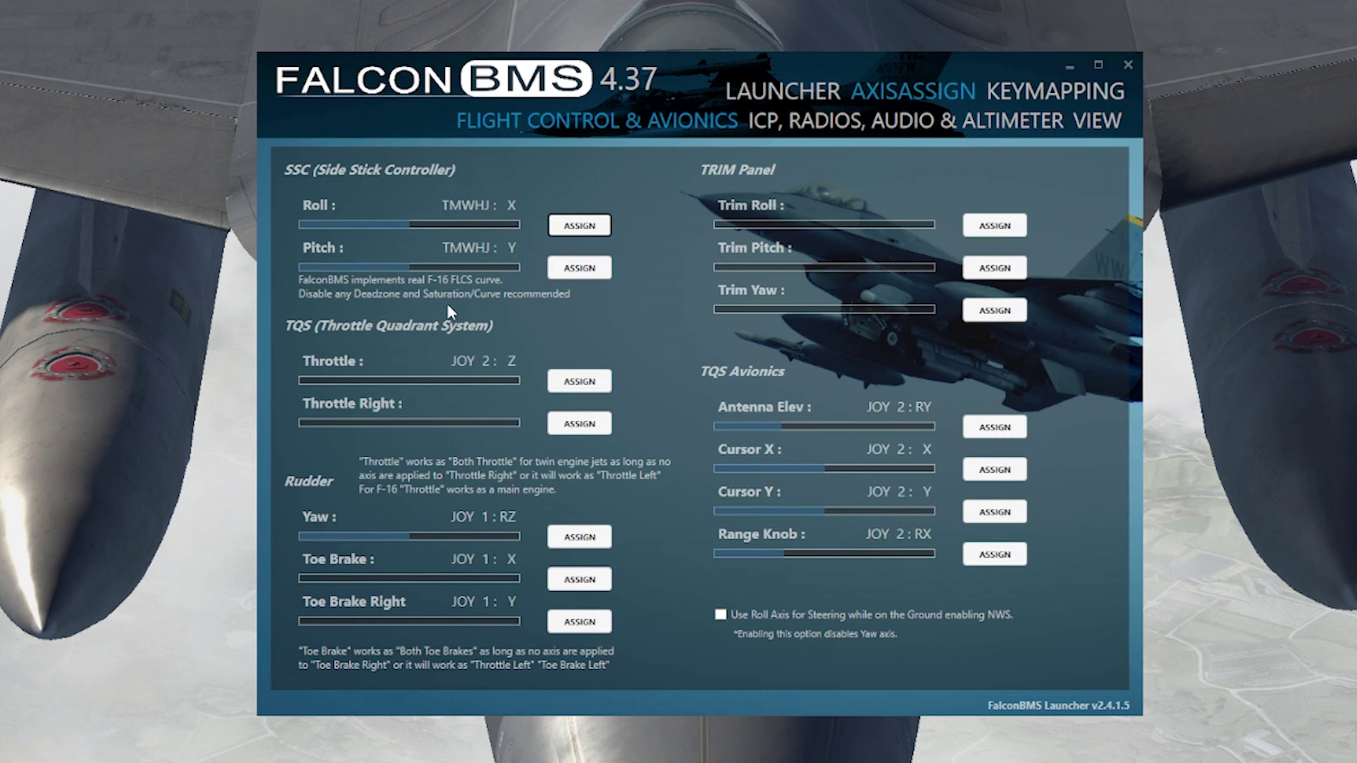
pyautogui.click(577, 229)
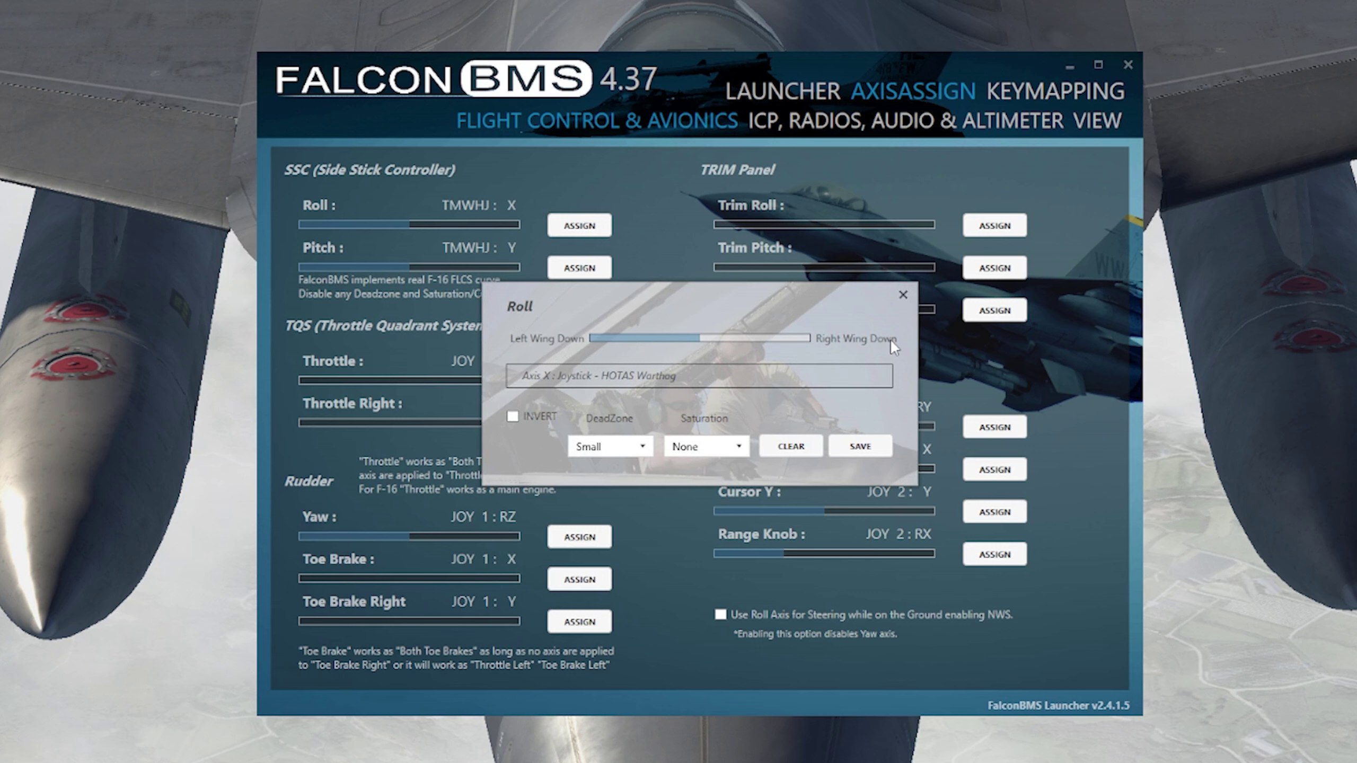
pyautogui.click(795, 448)
pyautogui.click(640, 457)
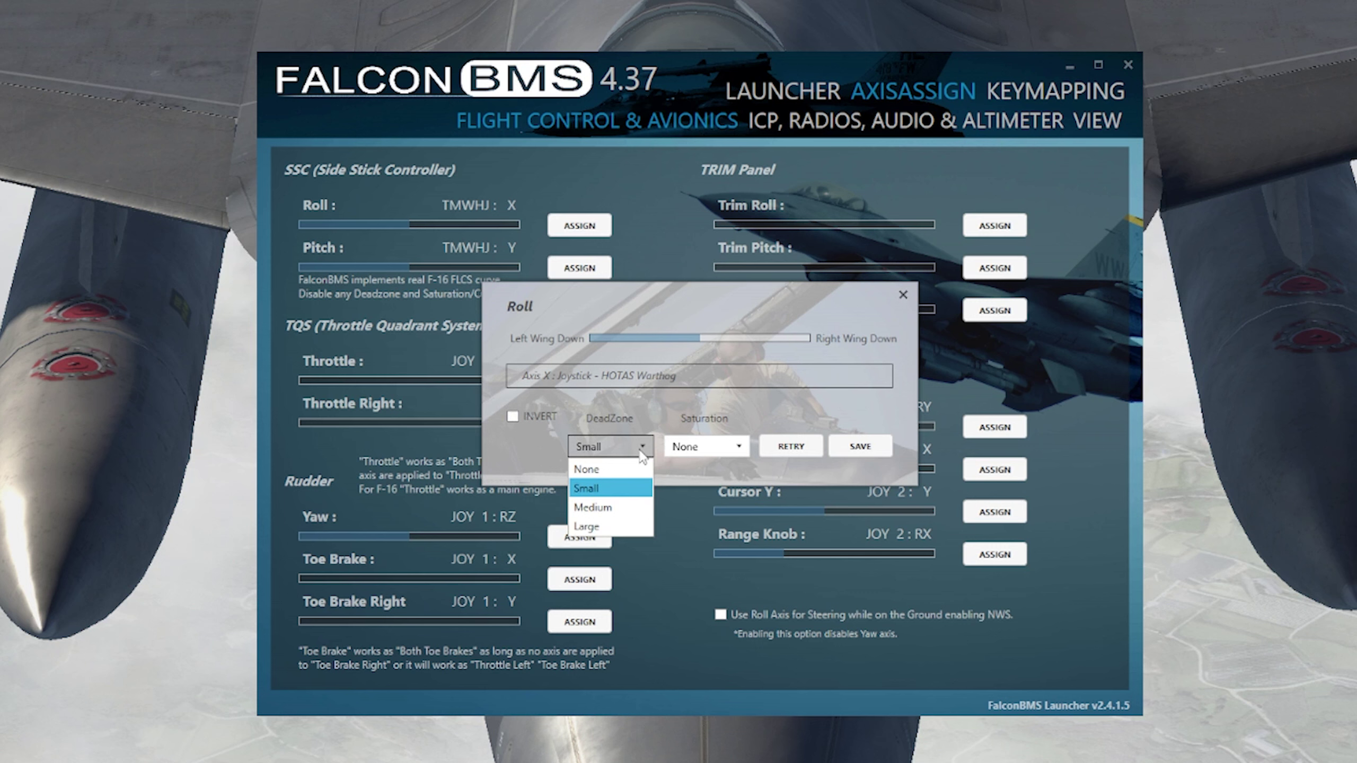
pyautogui.click(613, 527)
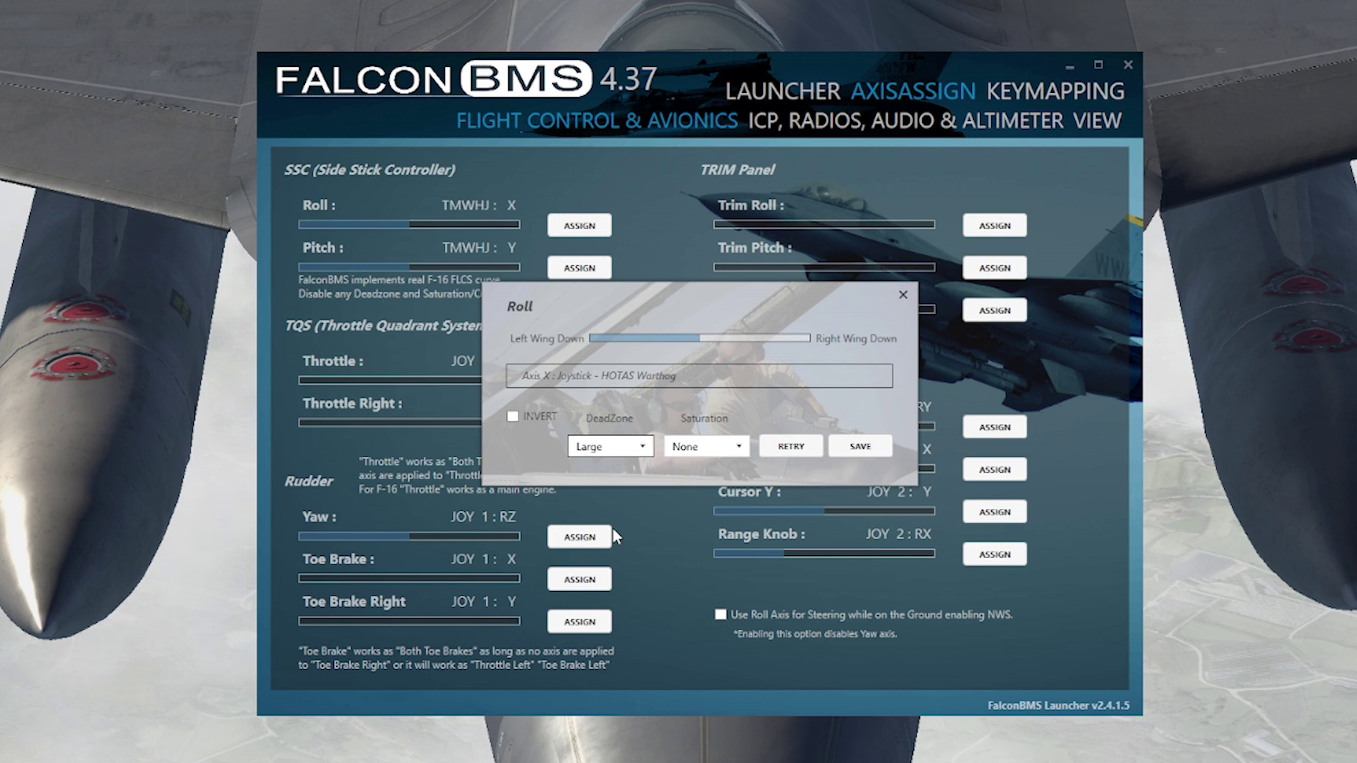
pyautogui.click(643, 448)
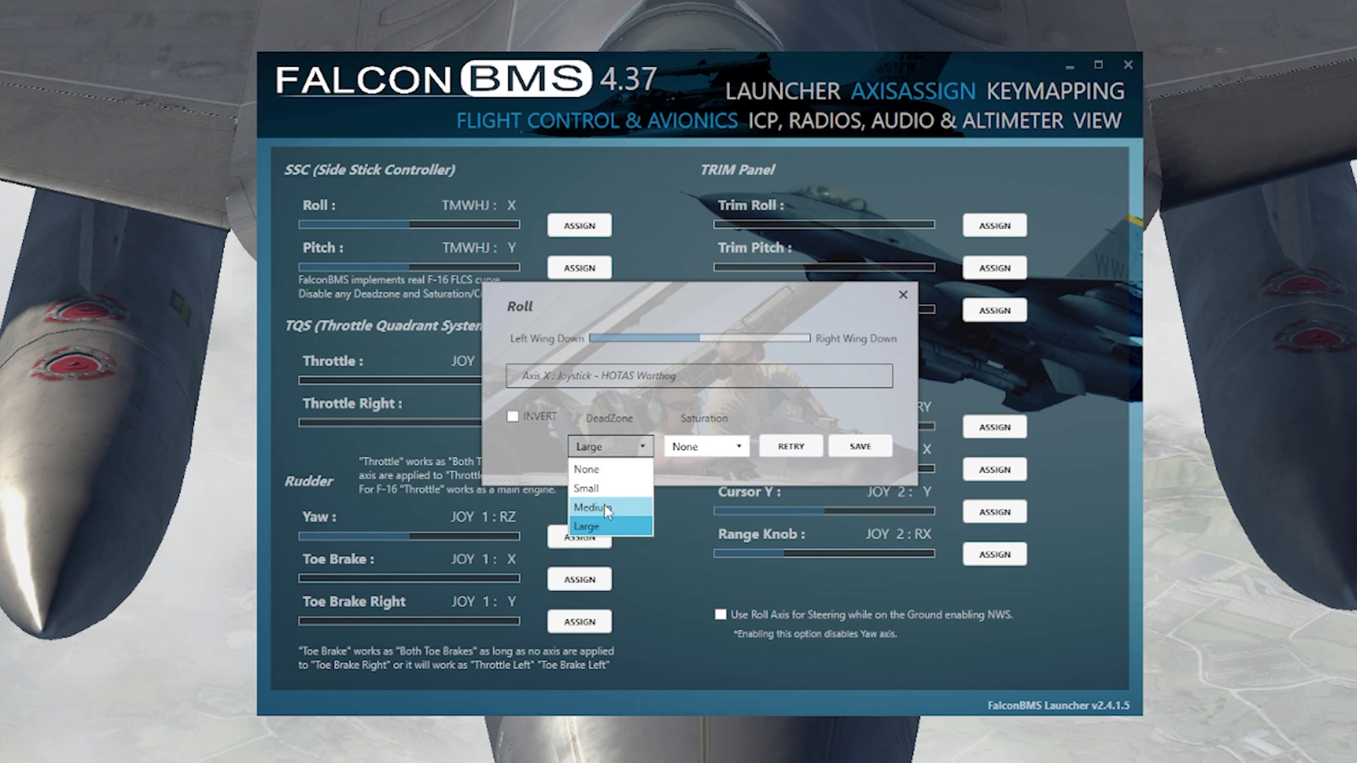
pyautogui.press('Escape')
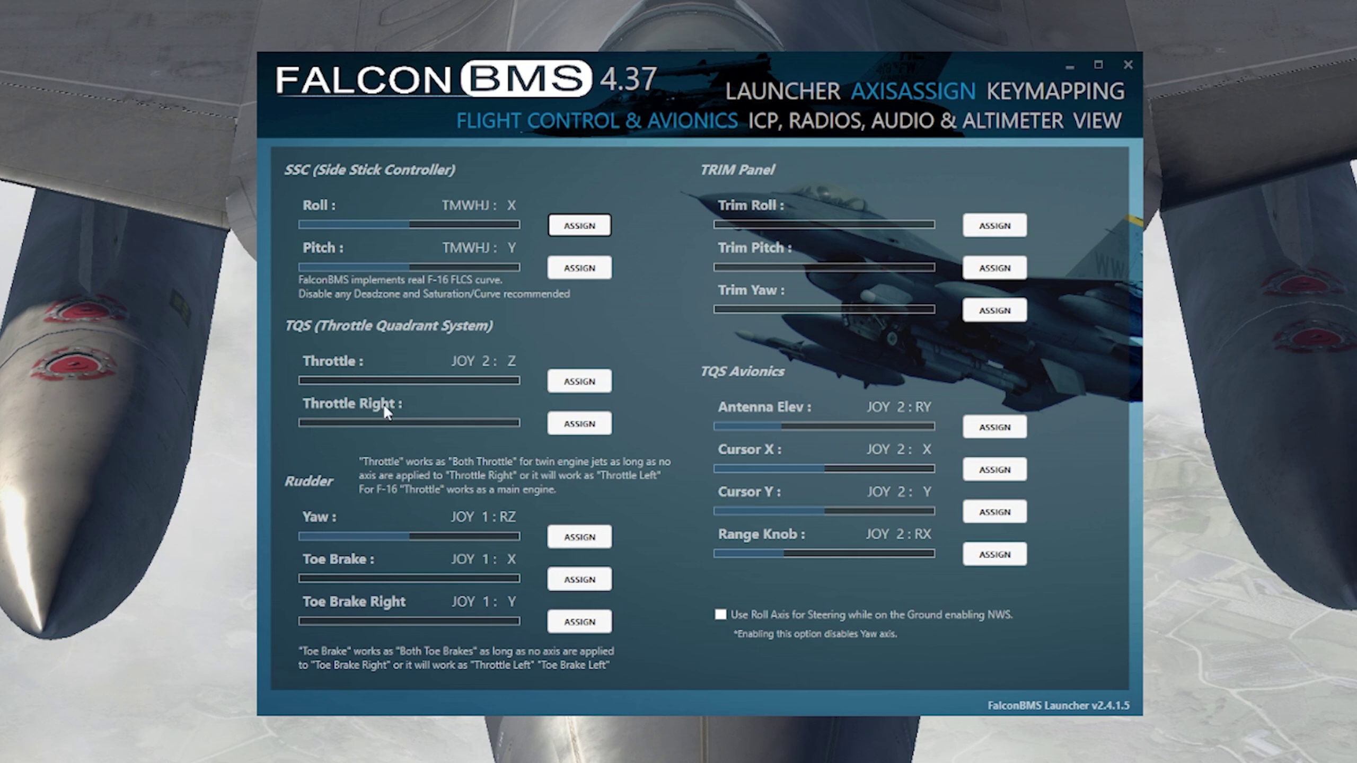
# - Calibrate the Throttle axis's AB detent and IDLE detent positions
pyautogui.click(488, 368)
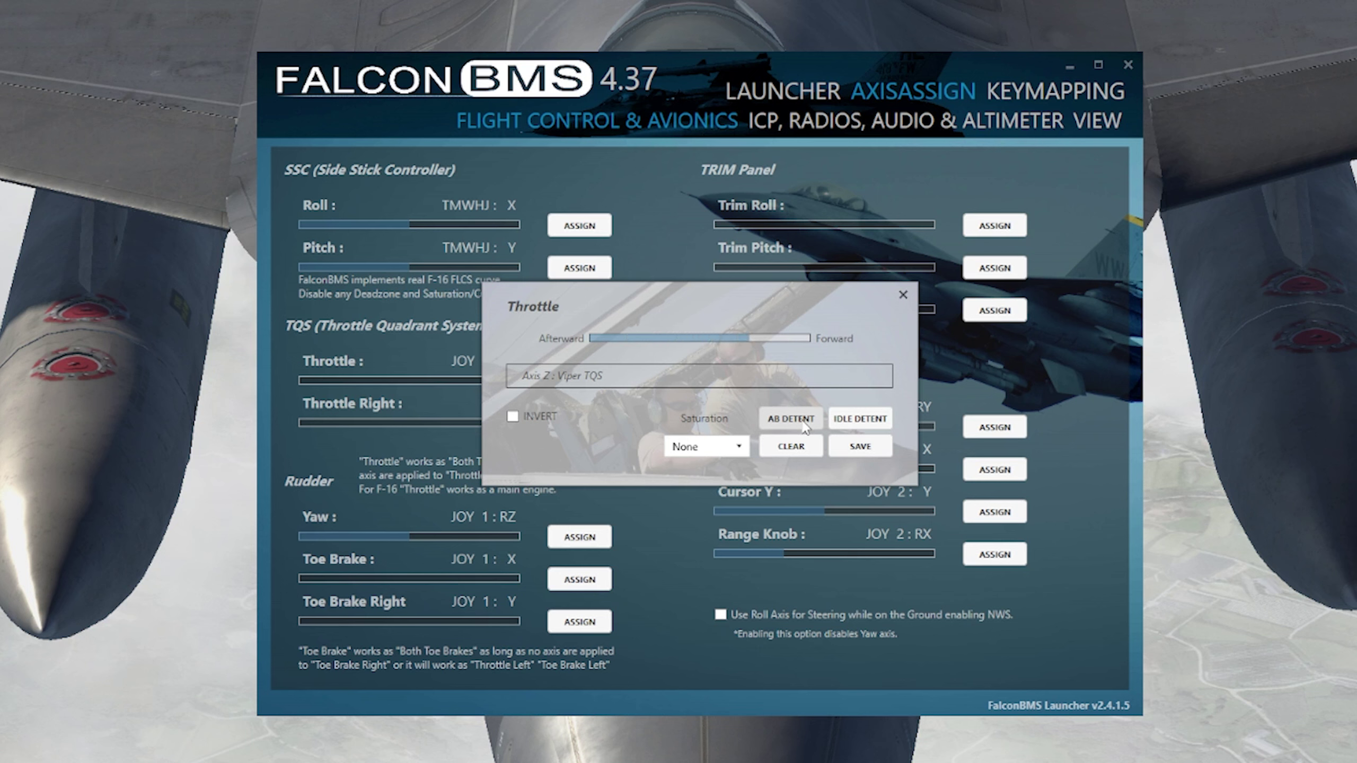
pyautogui.click(796, 426)
pyautogui.click(797, 429)
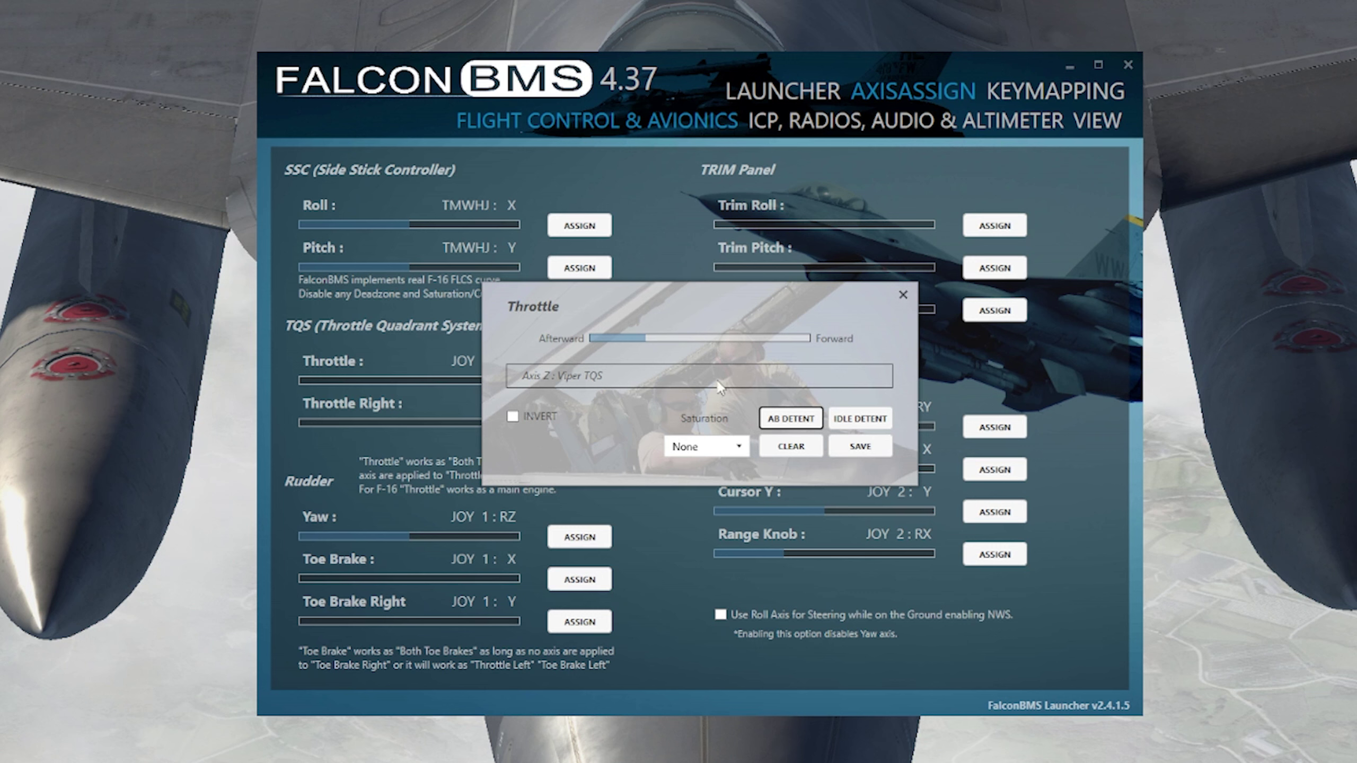
pyautogui.click(861, 419)
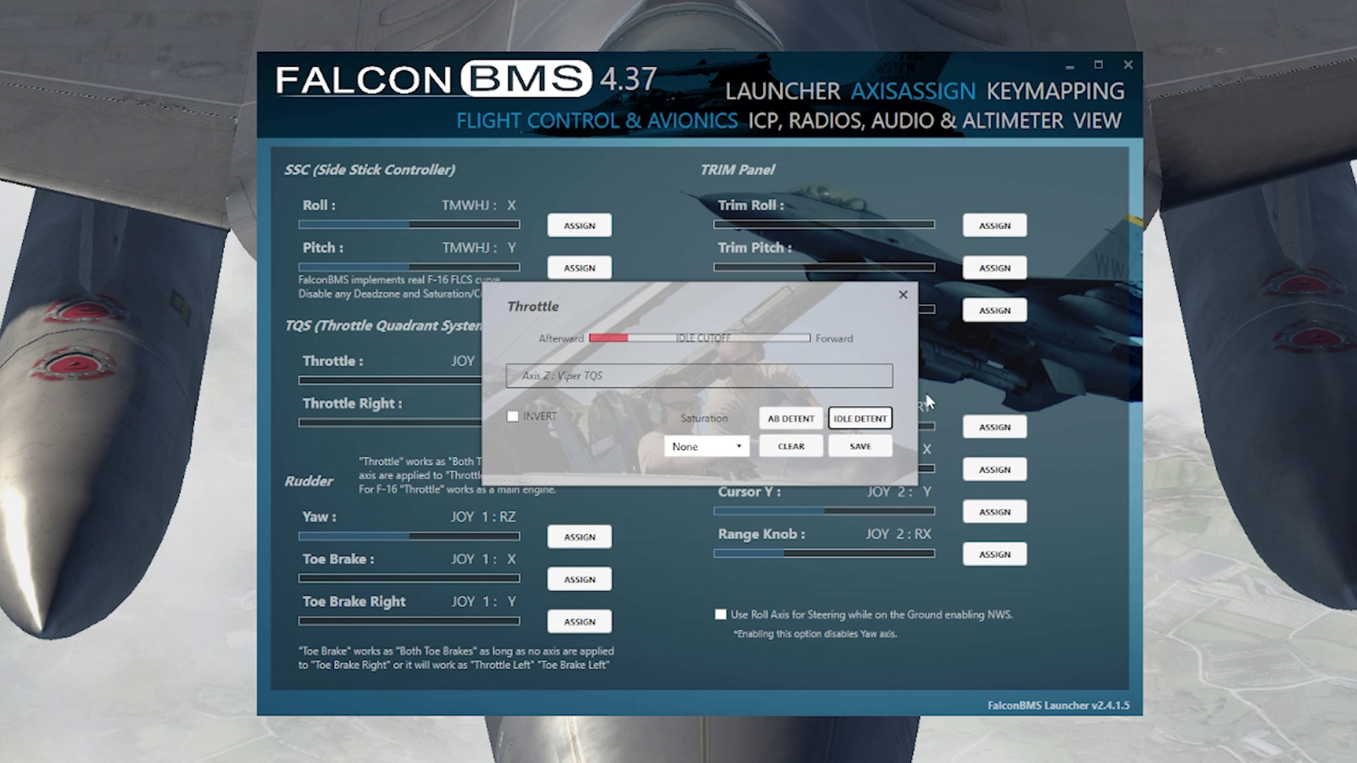
pyautogui.click(840, 419)
pyautogui.click(809, 411)
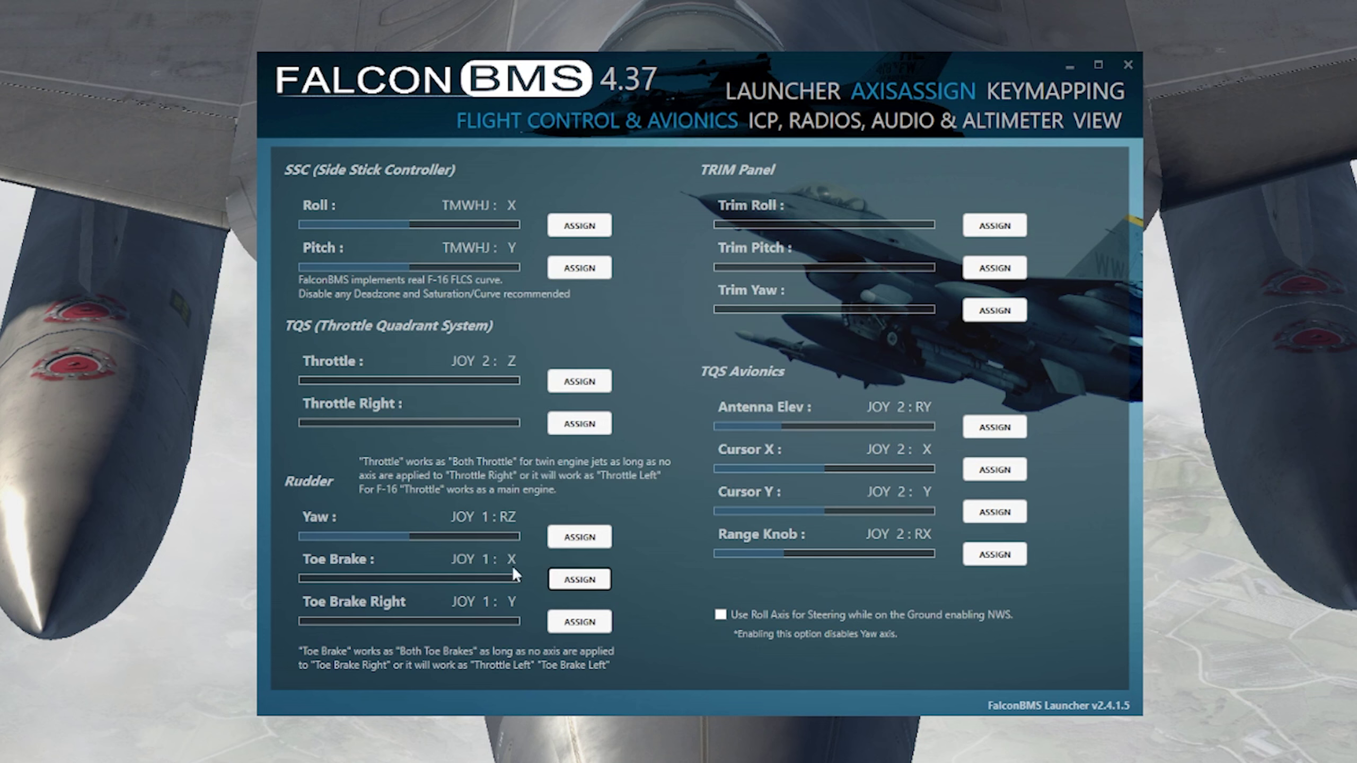
pyautogui.click(580, 579)
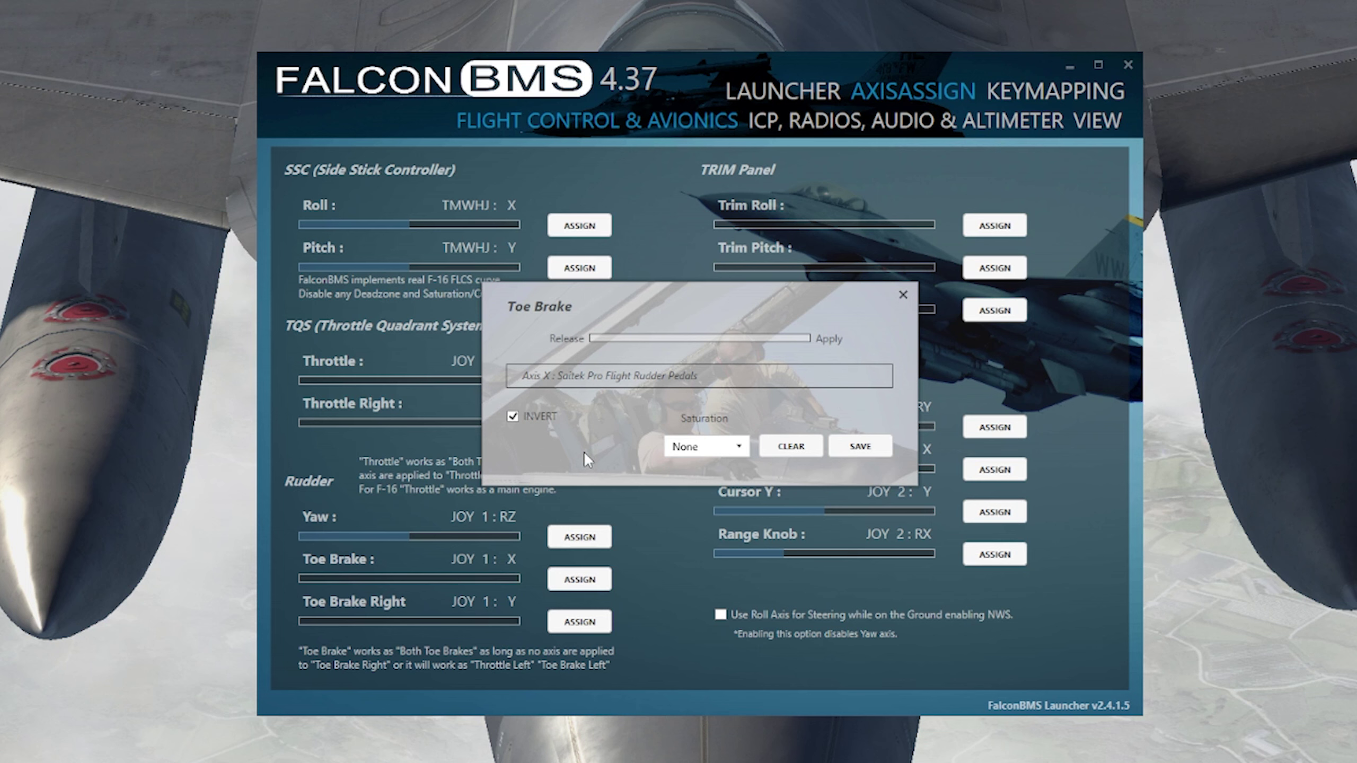
pyautogui.click(903, 295)
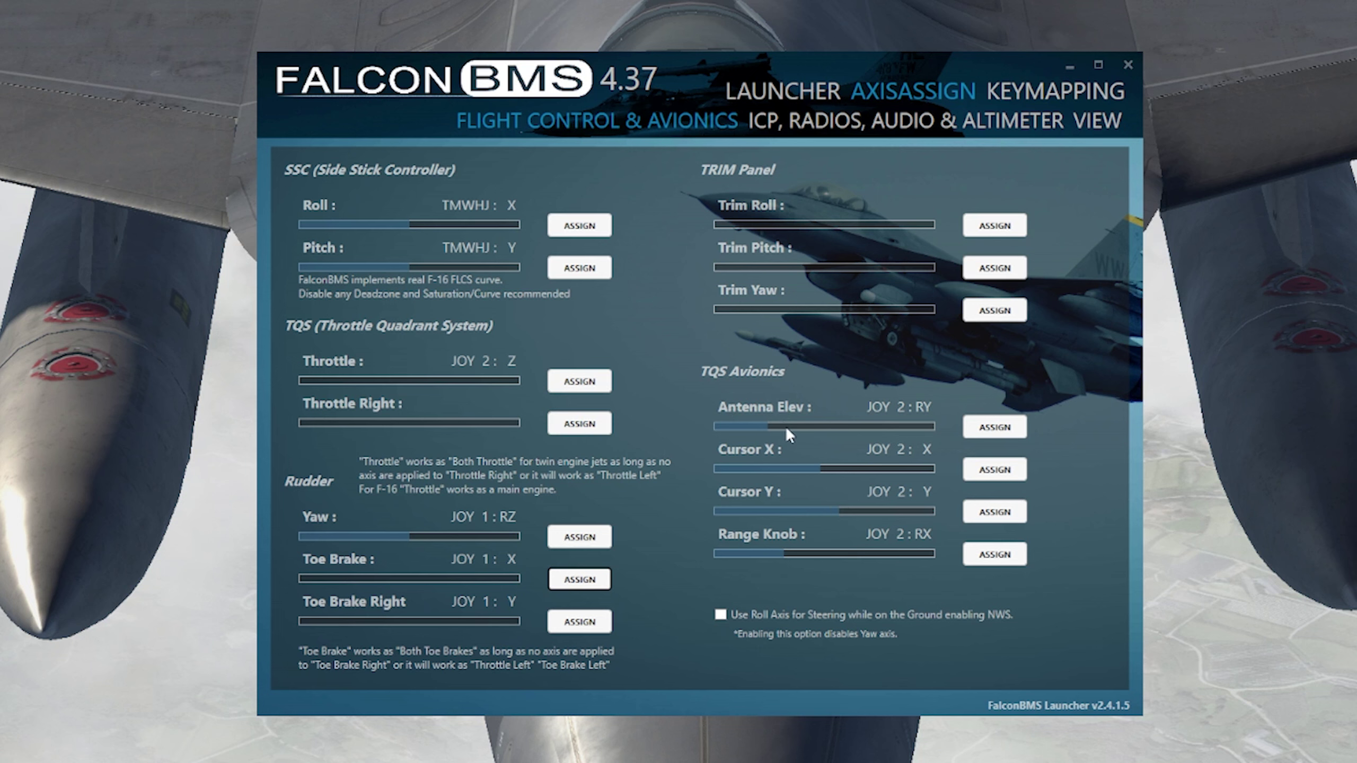
pyautogui.click(967, 434)
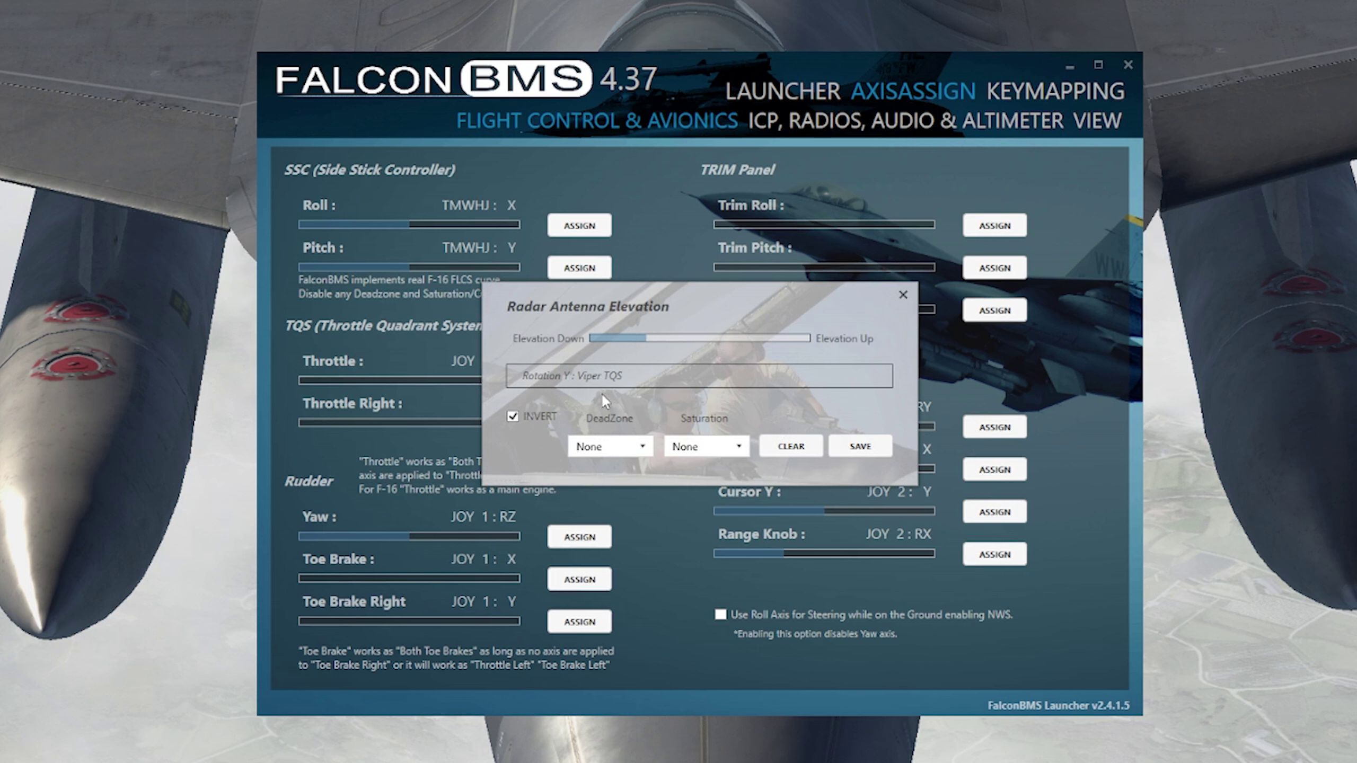
# - Invert the Antenna Elev, Cursor Y and Range Knob axes, leaving Cursor X uninverted
pyautogui.click(876, 443)
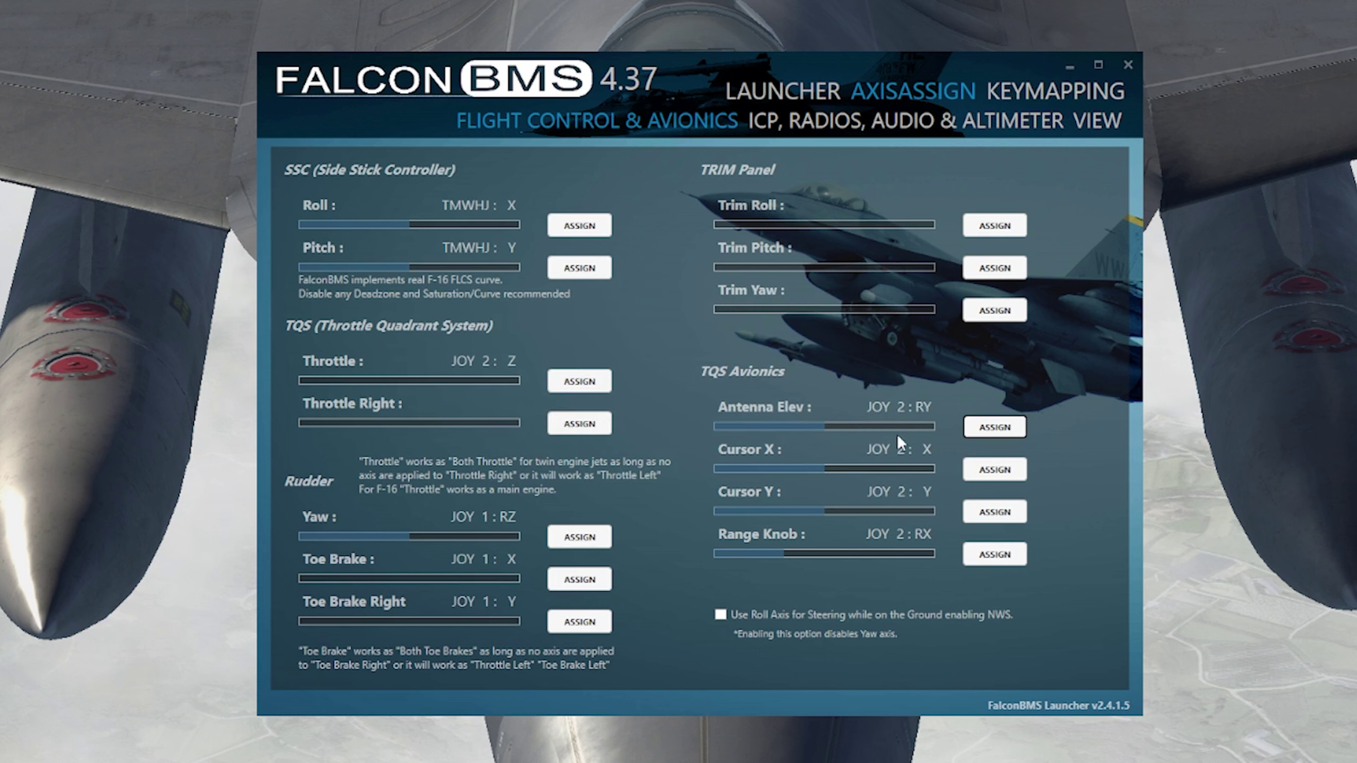
pyautogui.click(995, 472)
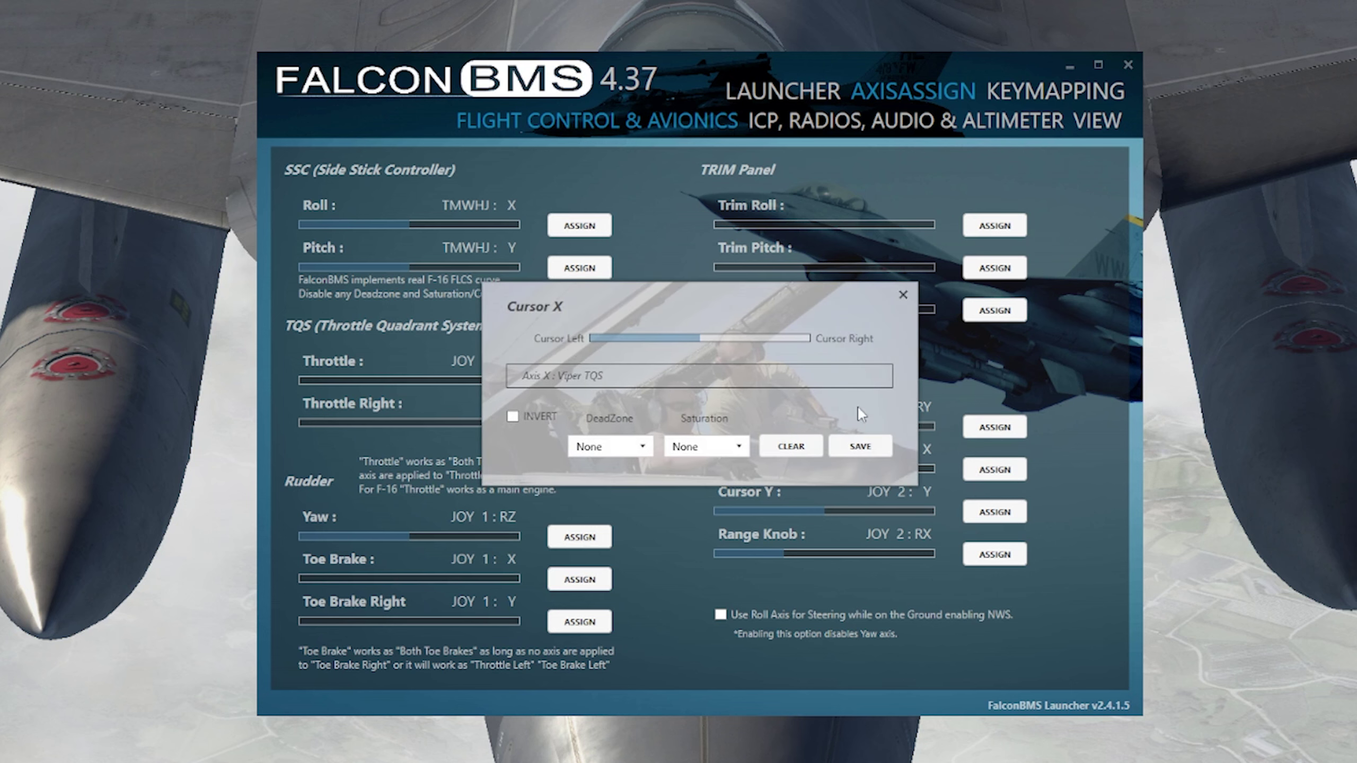
pyautogui.click(903, 295)
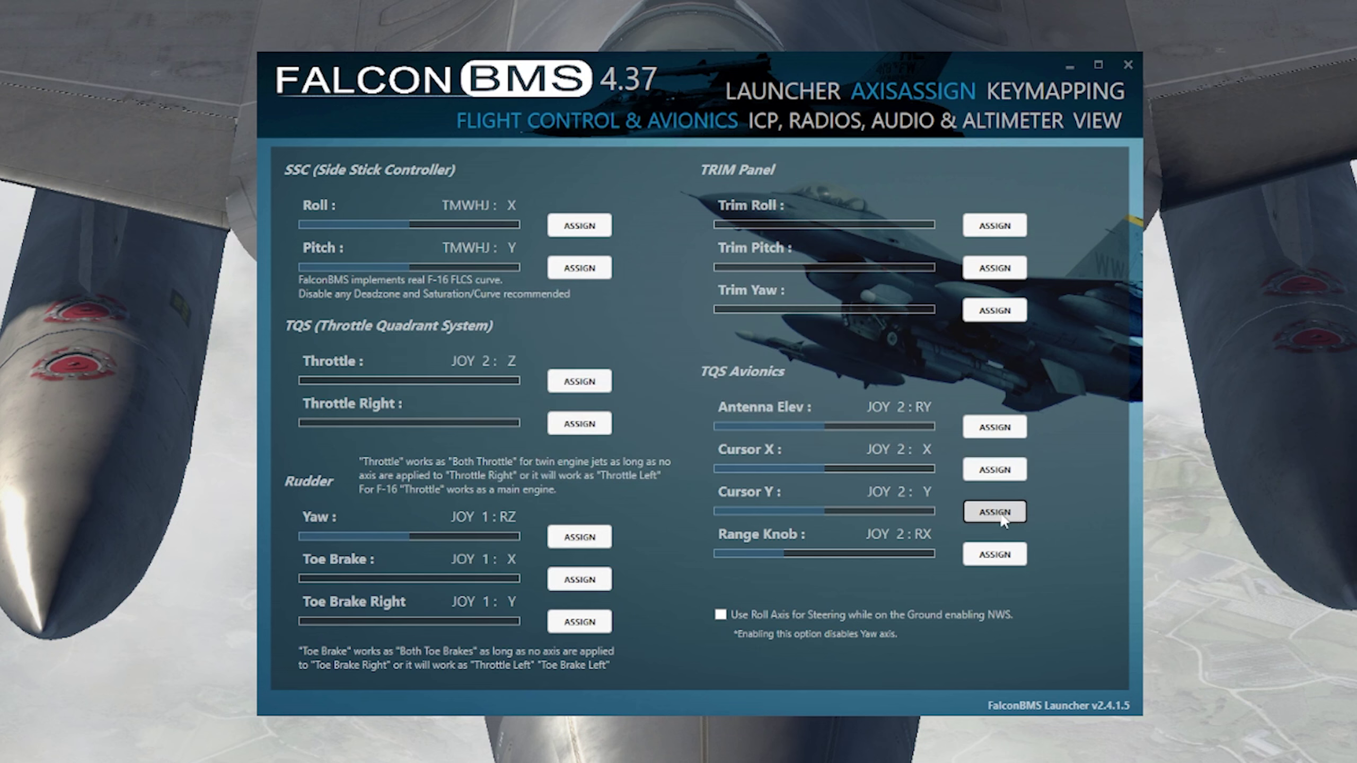
pyautogui.click(994, 512)
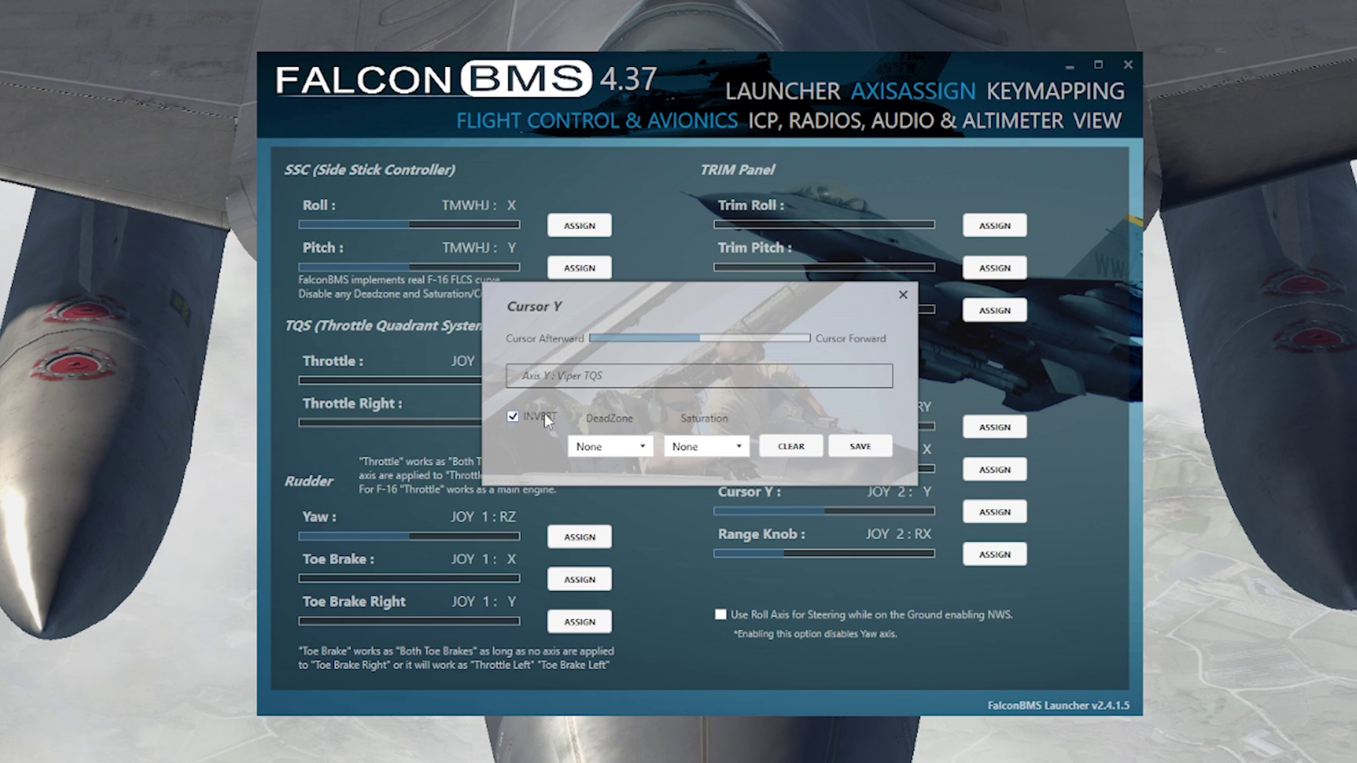
pyautogui.click(902, 295)
pyautogui.click(980, 554)
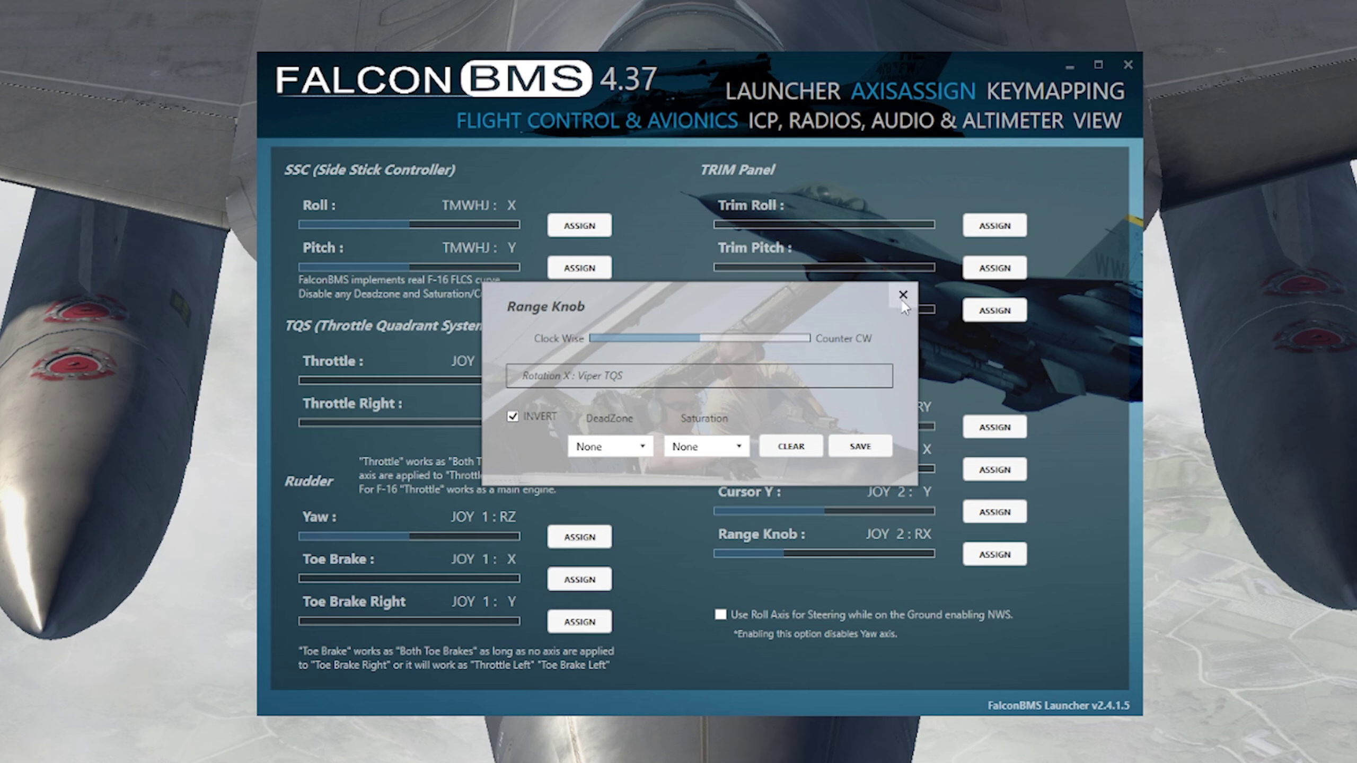
pyautogui.click(1056, 91)
# - Filter the key mappings to 'man ra' for the MAN RANGE Knob rows, then go to AXISASSIGN
pyautogui.write('man ran')
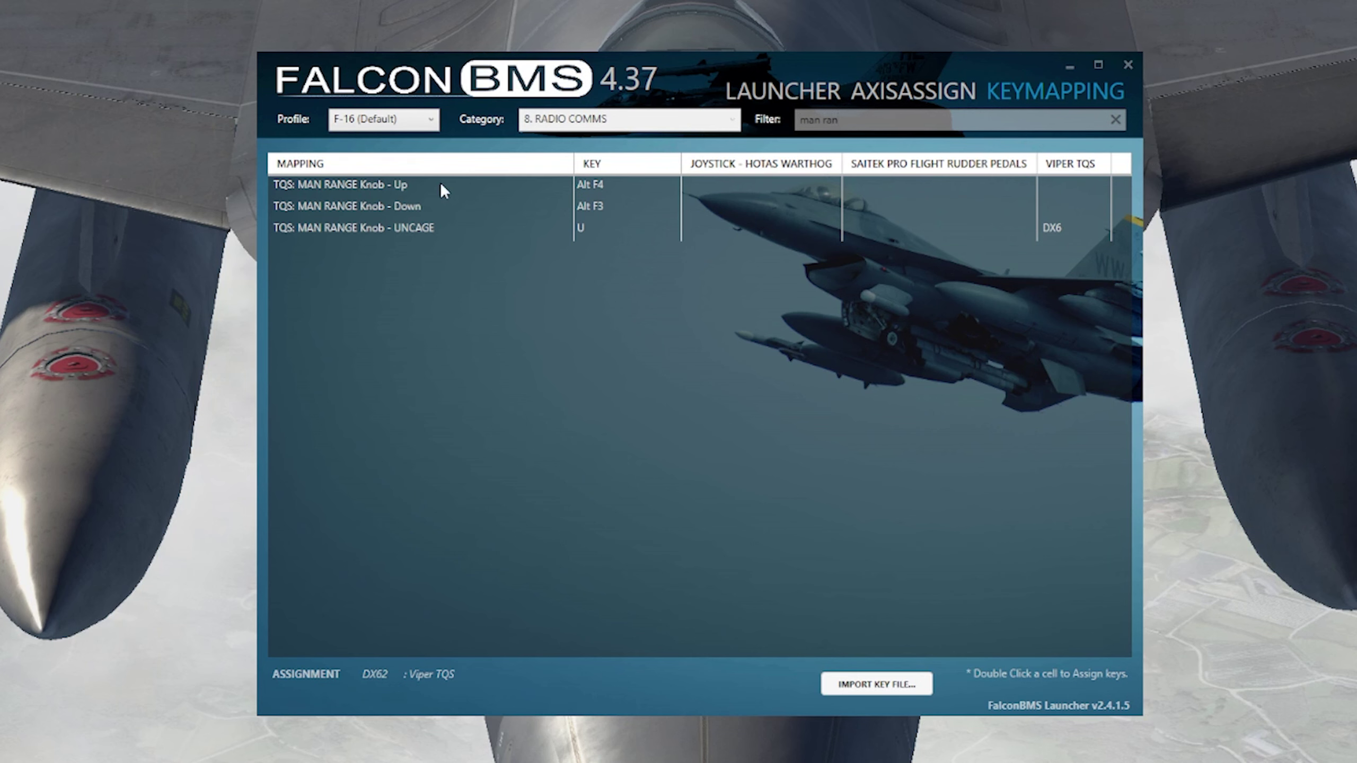
pyautogui.tripleClick(899, 124)
pyautogui.write('ant el')
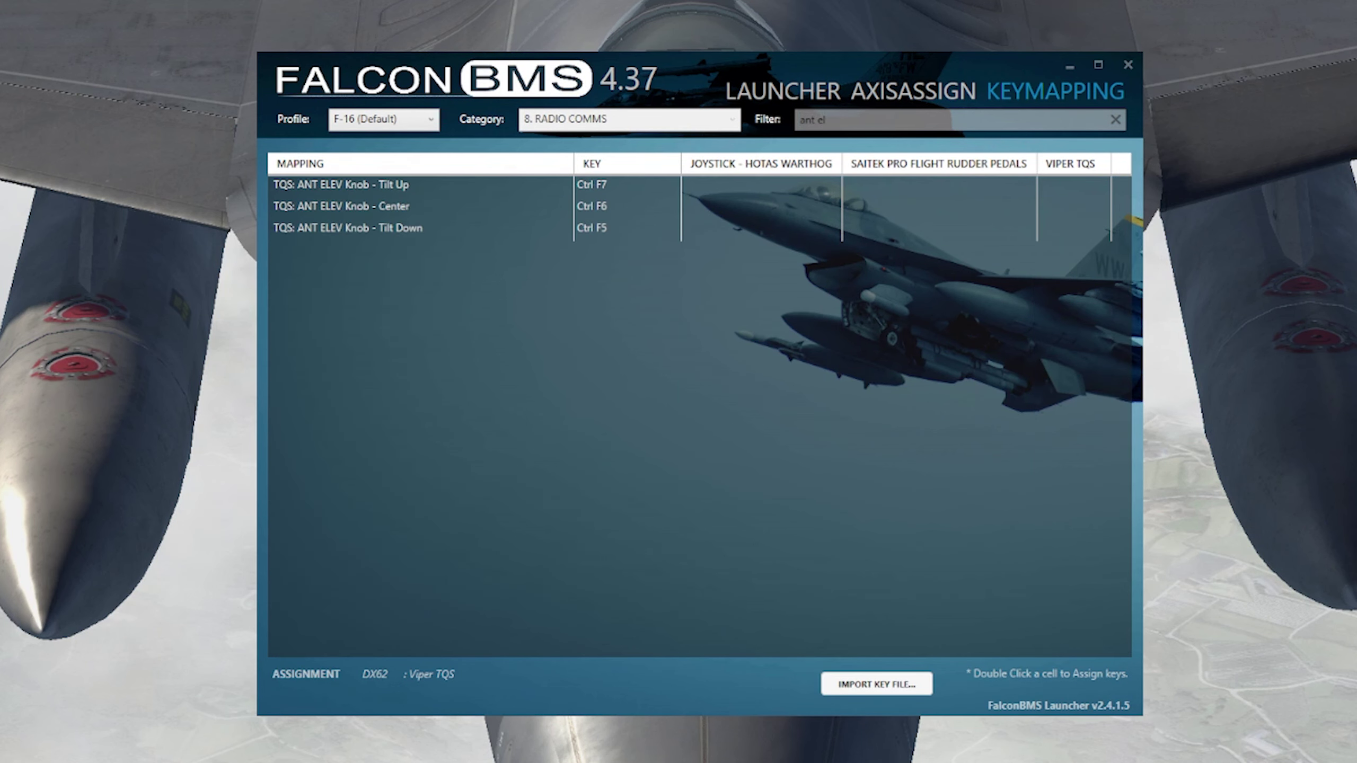
pyautogui.press('BackSpace')
pyautogui.press('BackSpace')
pyautogui.press('BackSpace')
pyautogui.press('BackSpace')
pyautogui.press('BackSpace')
pyautogui.press('BackSpace')
pyautogui.write('man ra')
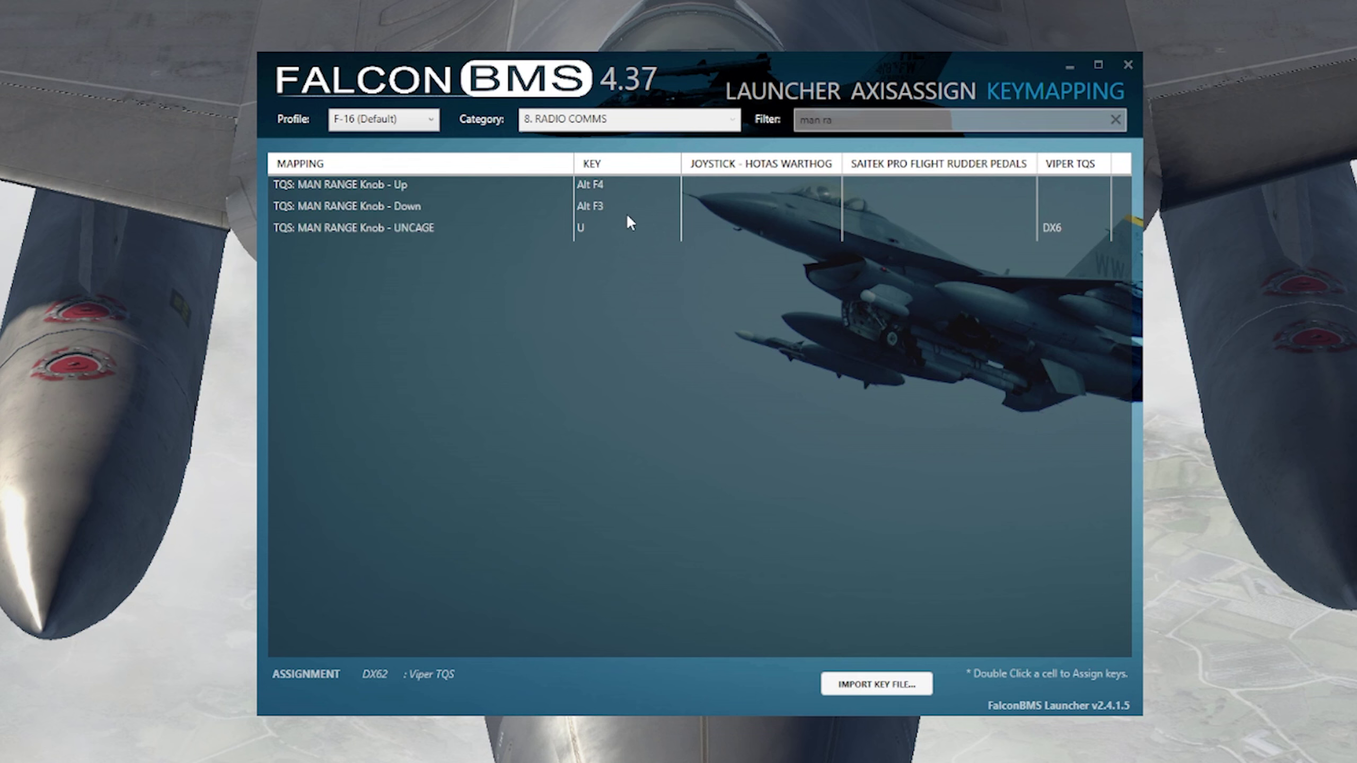
pyautogui.click(935, 87)
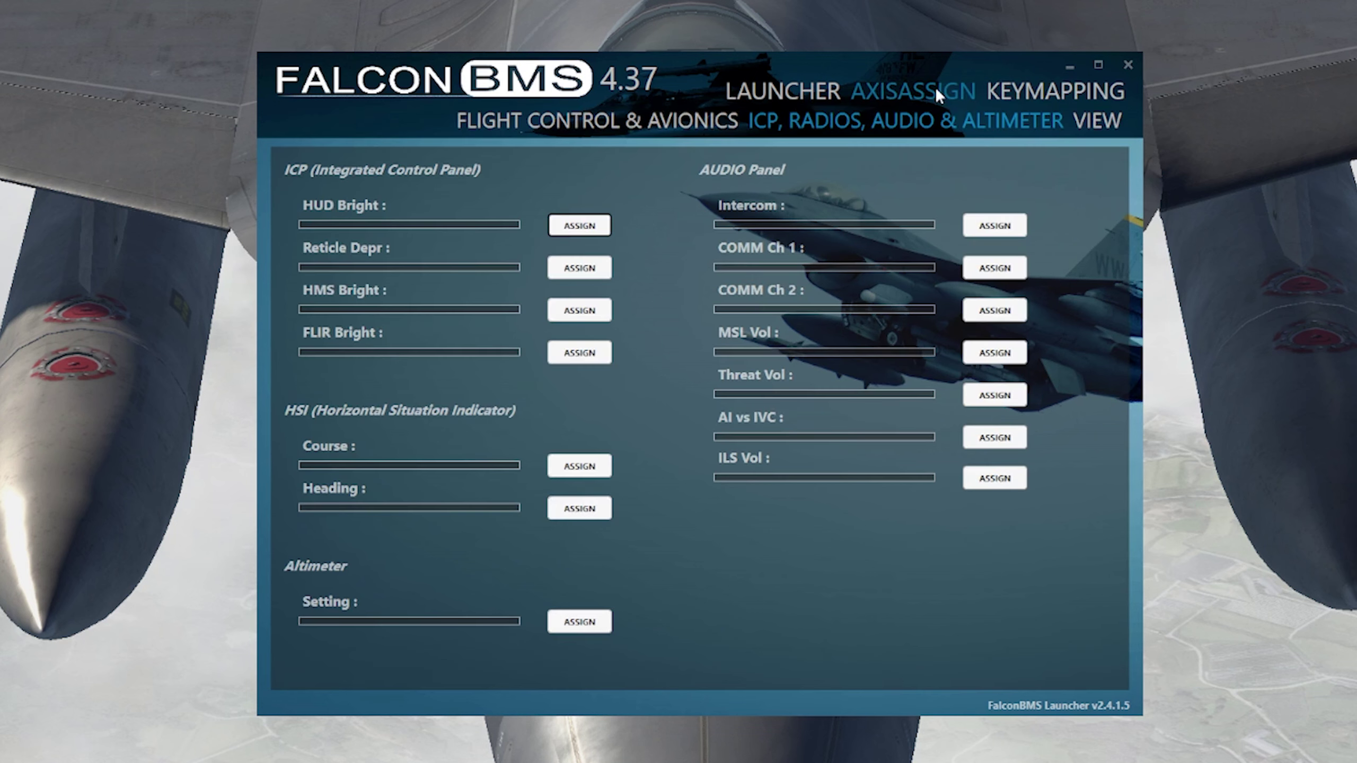
# - Review the Flight Control & Avionics and ICP, Radios, Audio & Altimeter axes, then view settings
pyautogui.click(619, 123)
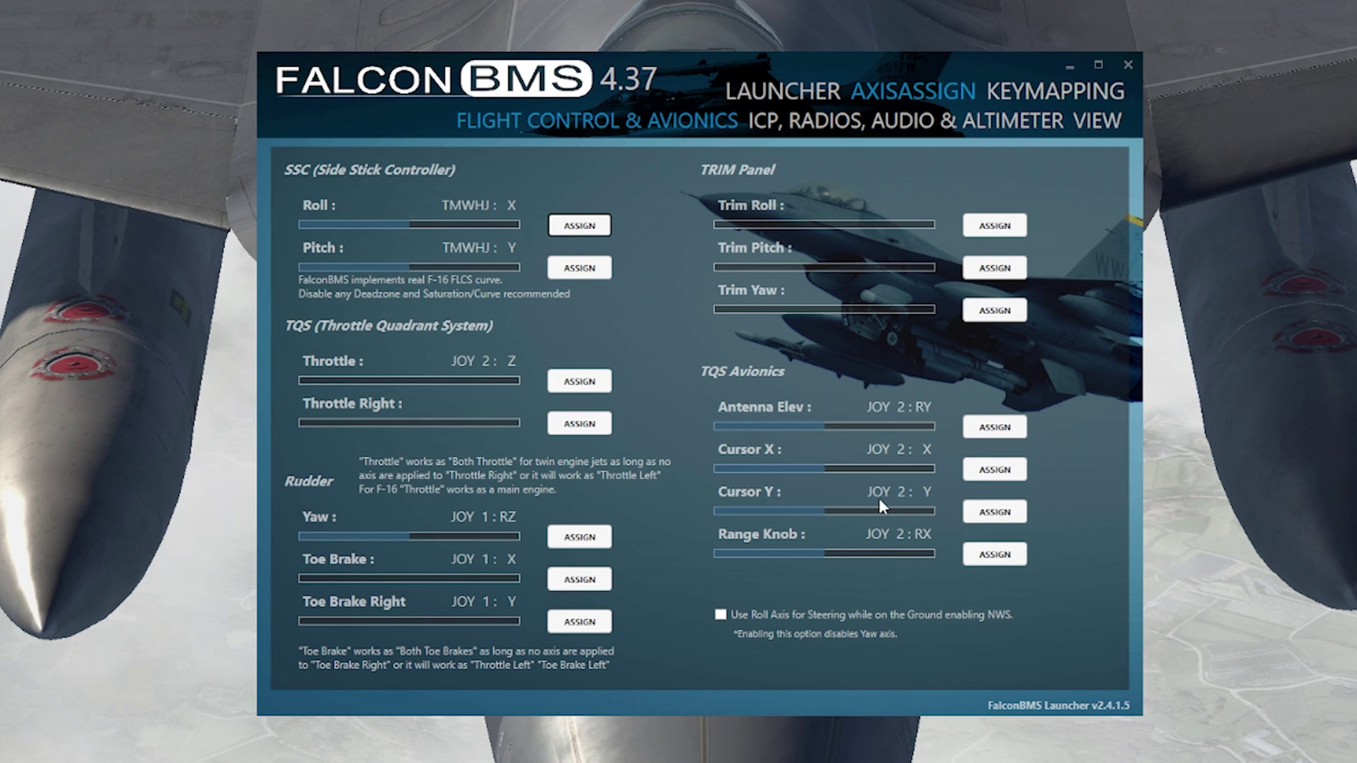
pyautogui.click(1045, 88)
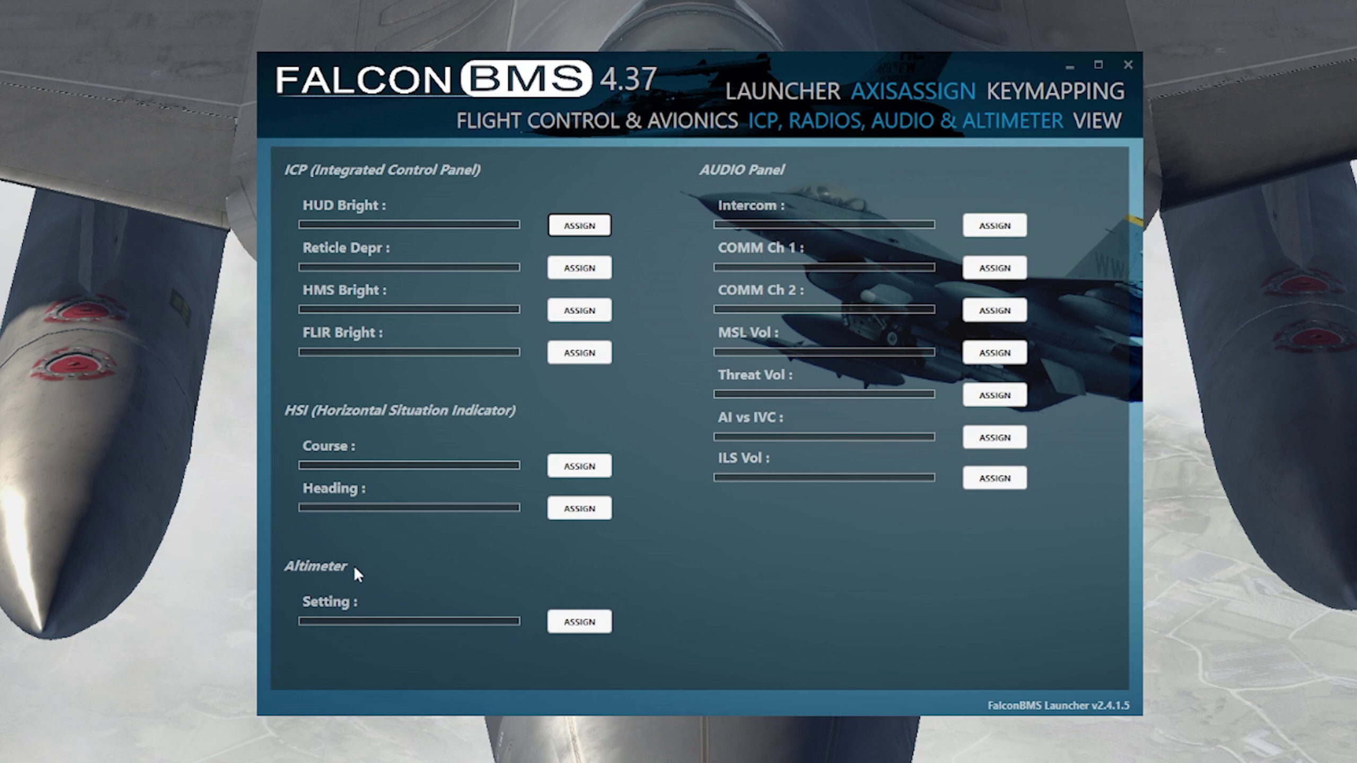
pyautogui.click(1097, 121)
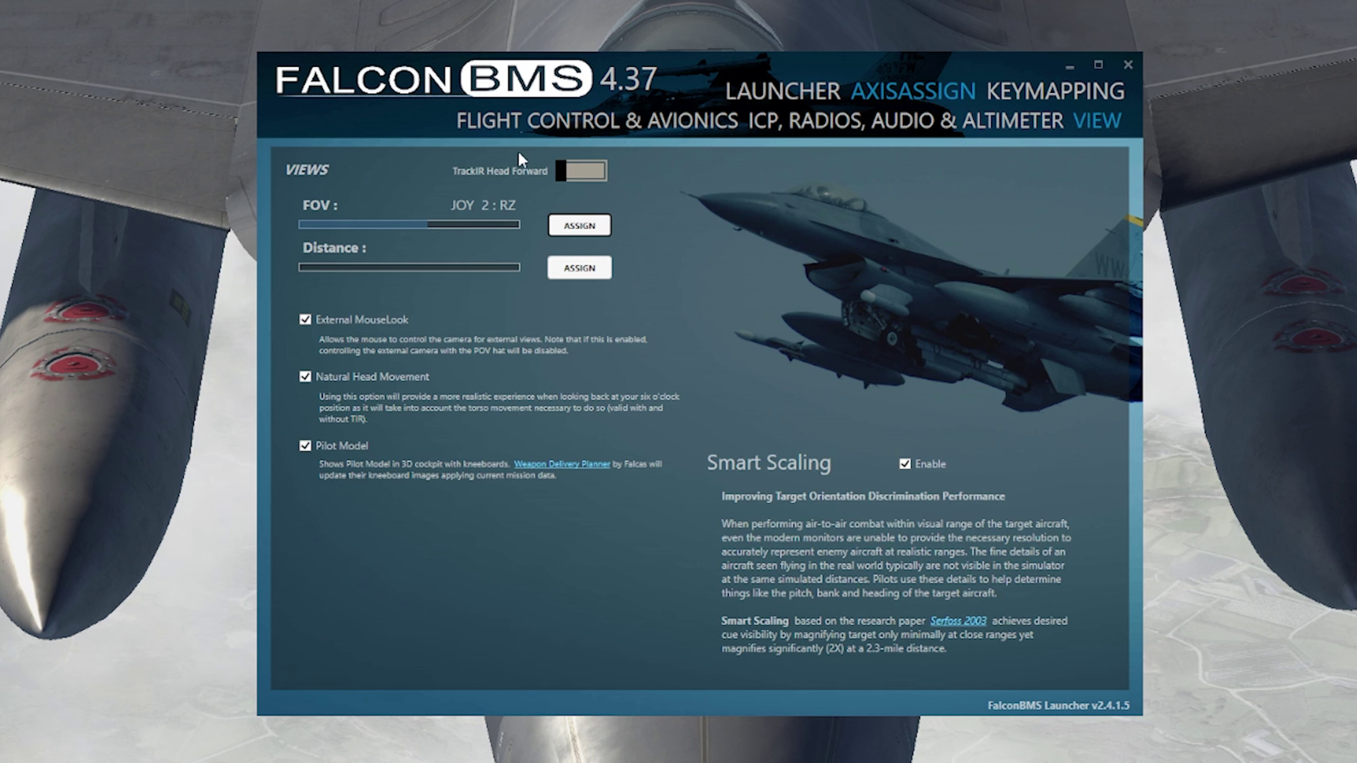
# - Switch TrackIR to Zoom Fov, then back to Head Forward
pyautogui.click(596, 175)
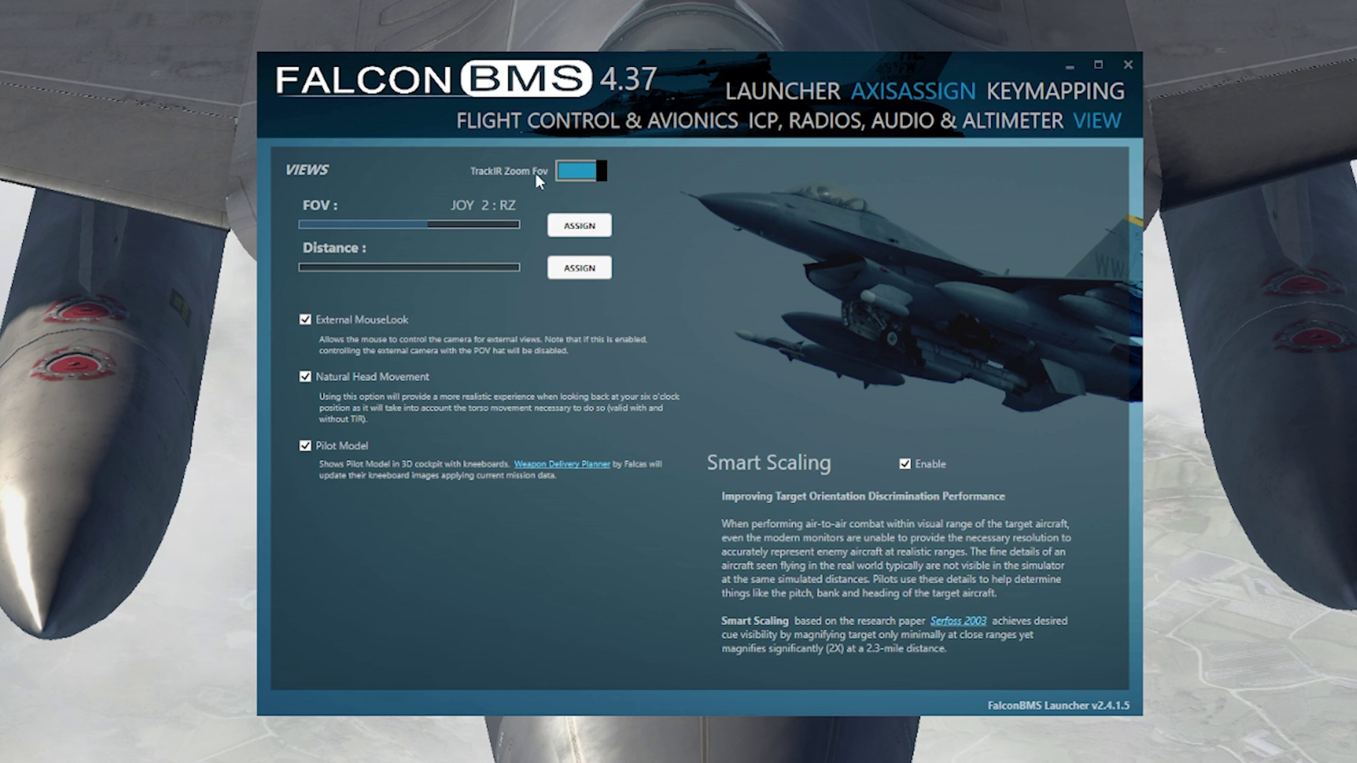
pyautogui.click(593, 171)
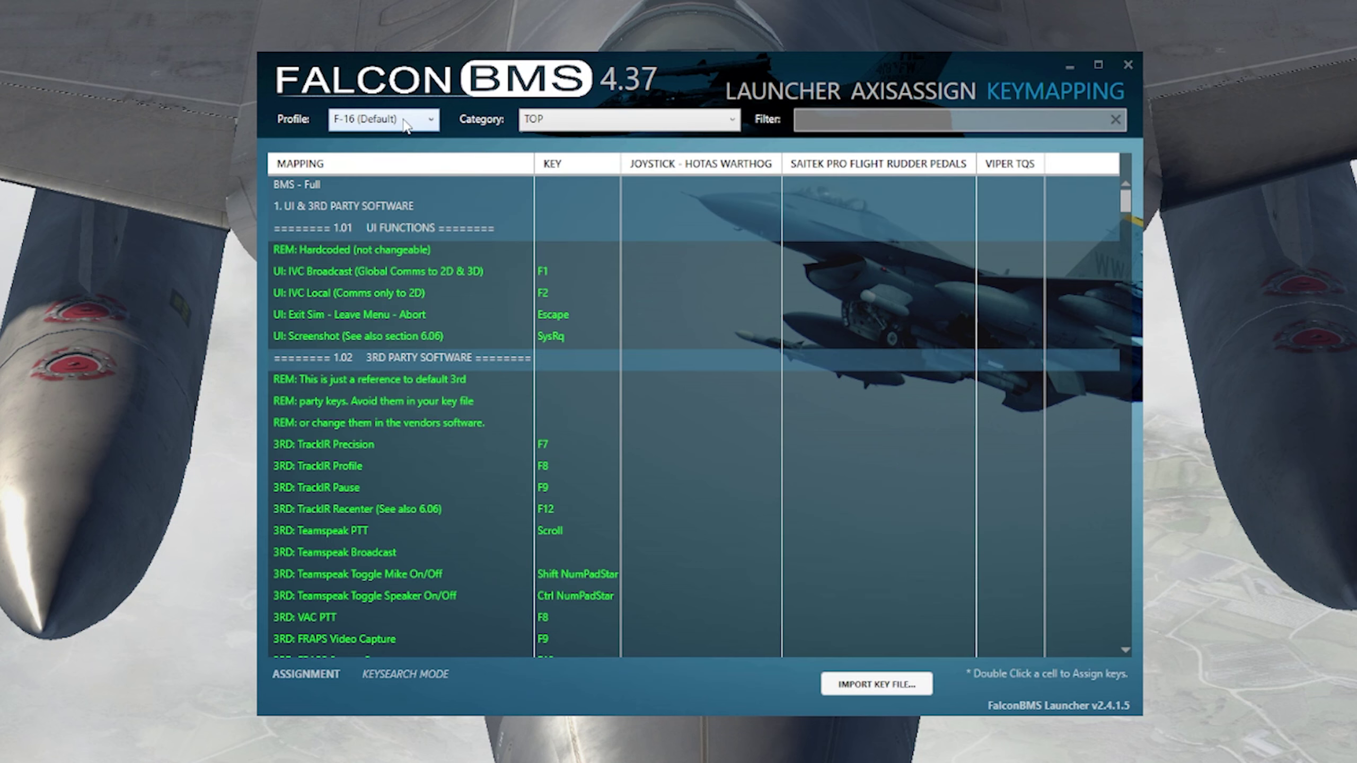
pyautogui.click(401, 120)
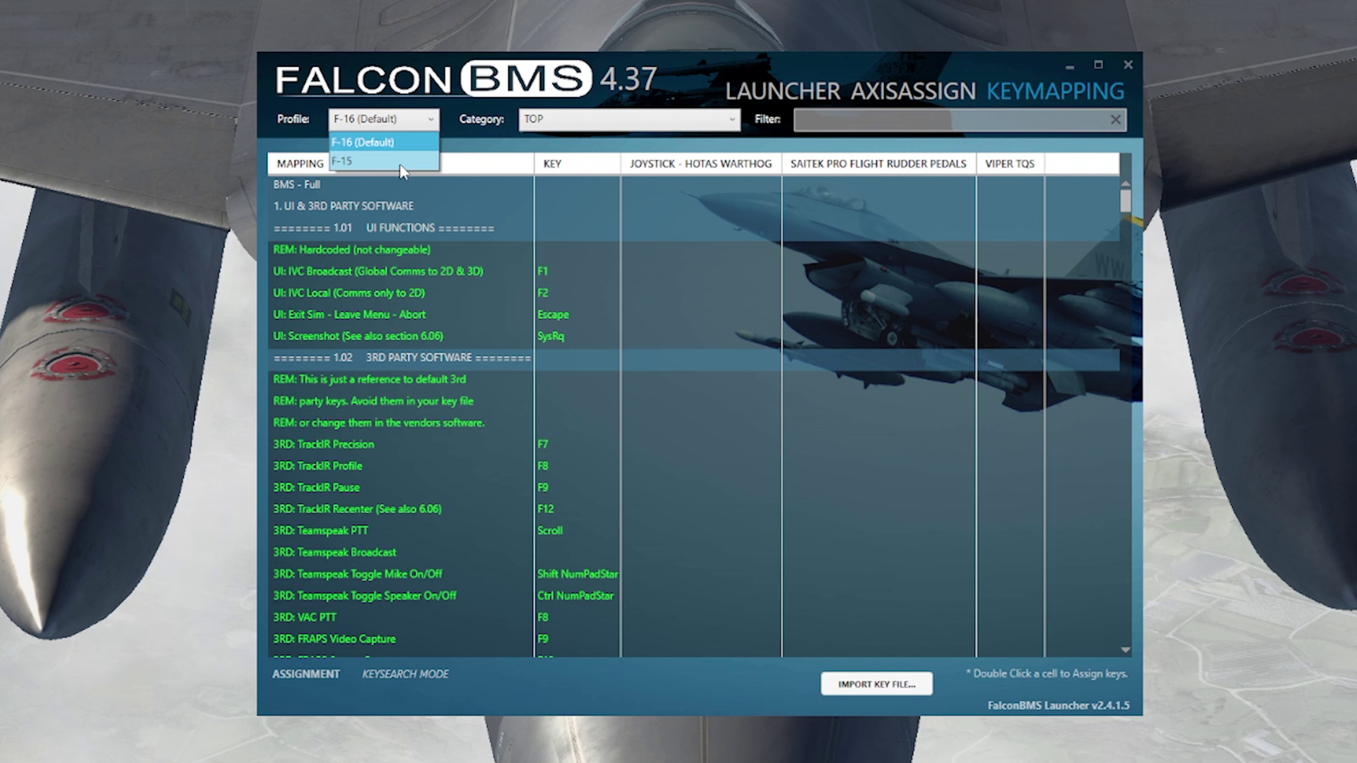
pyautogui.click(389, 142)
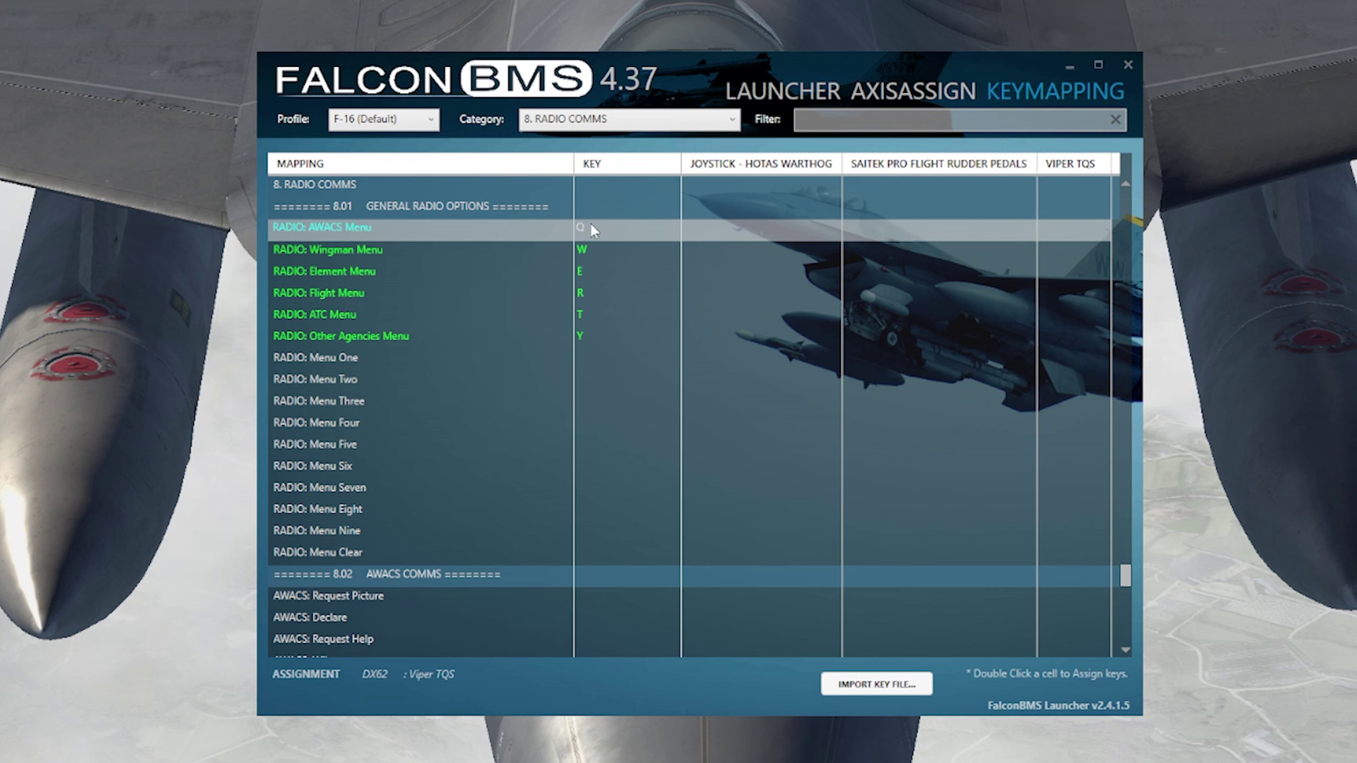
pyautogui.press('Escape')
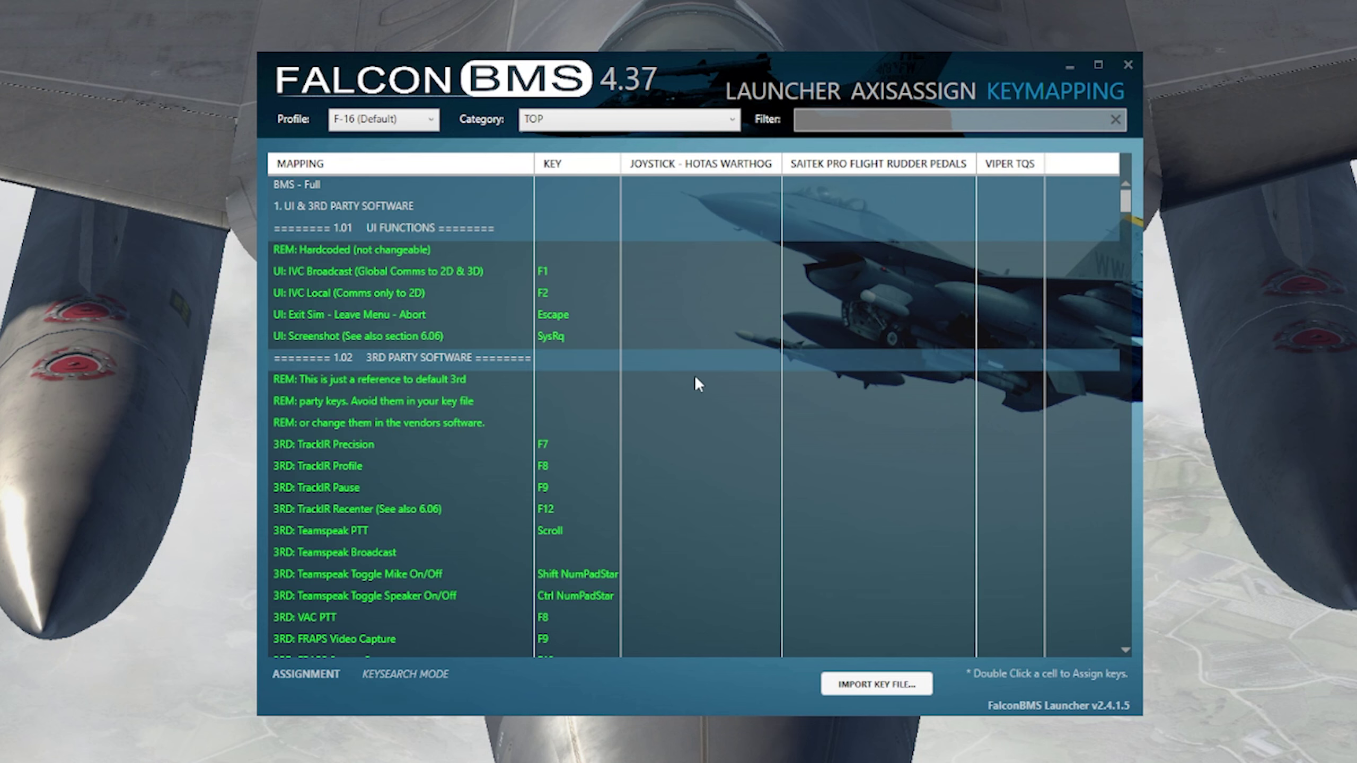
# - Filter mappings by 'shift' and open the STICK: PINKY SWITCH (DX SHIFT) binding
pyautogui.click(888, 116)
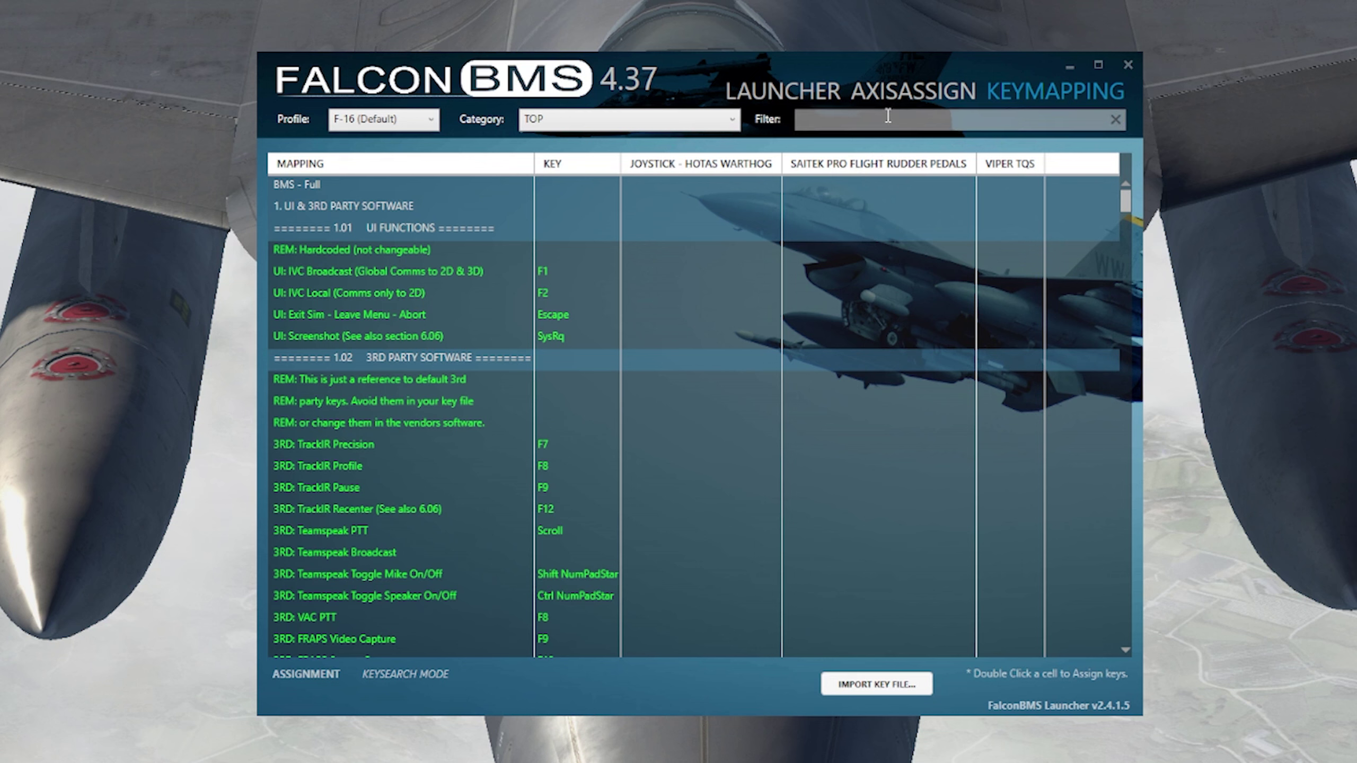
pyautogui.write('sh')
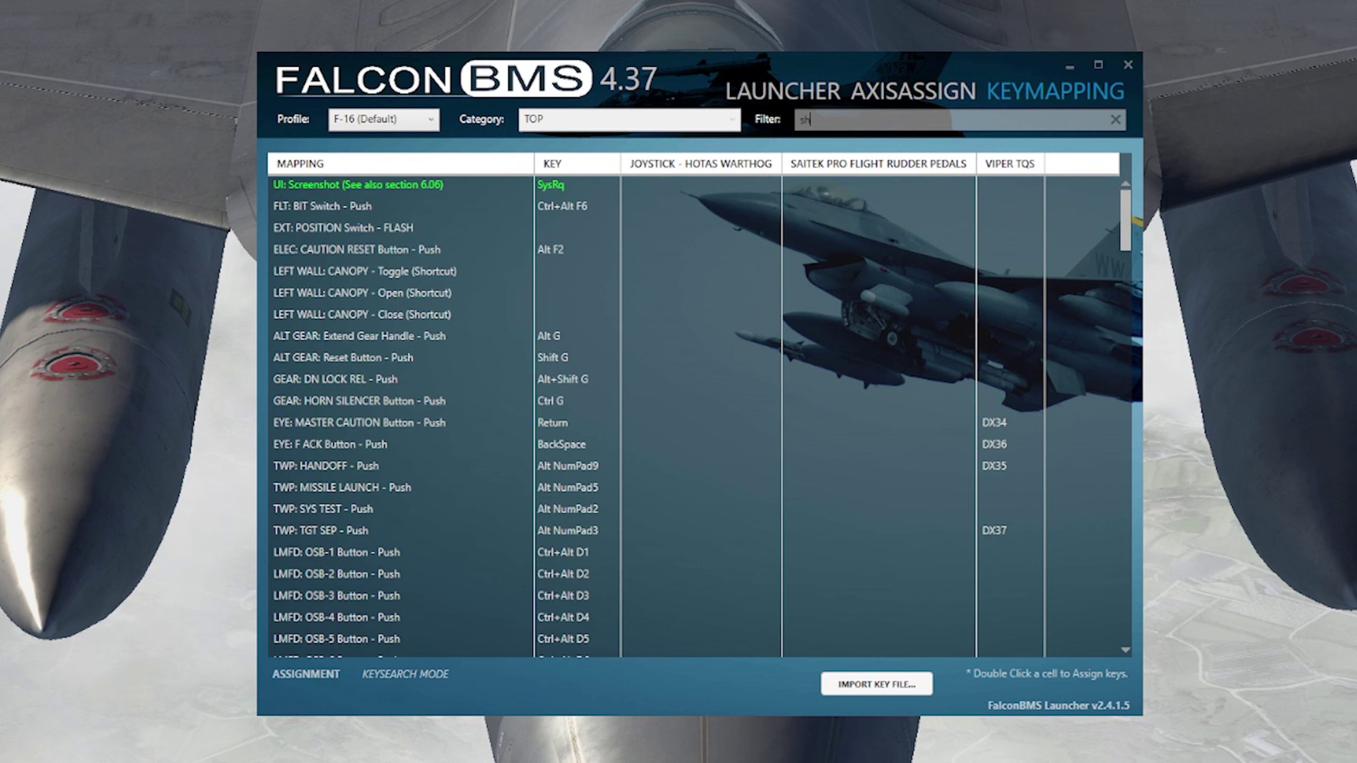
pyautogui.write('ift')
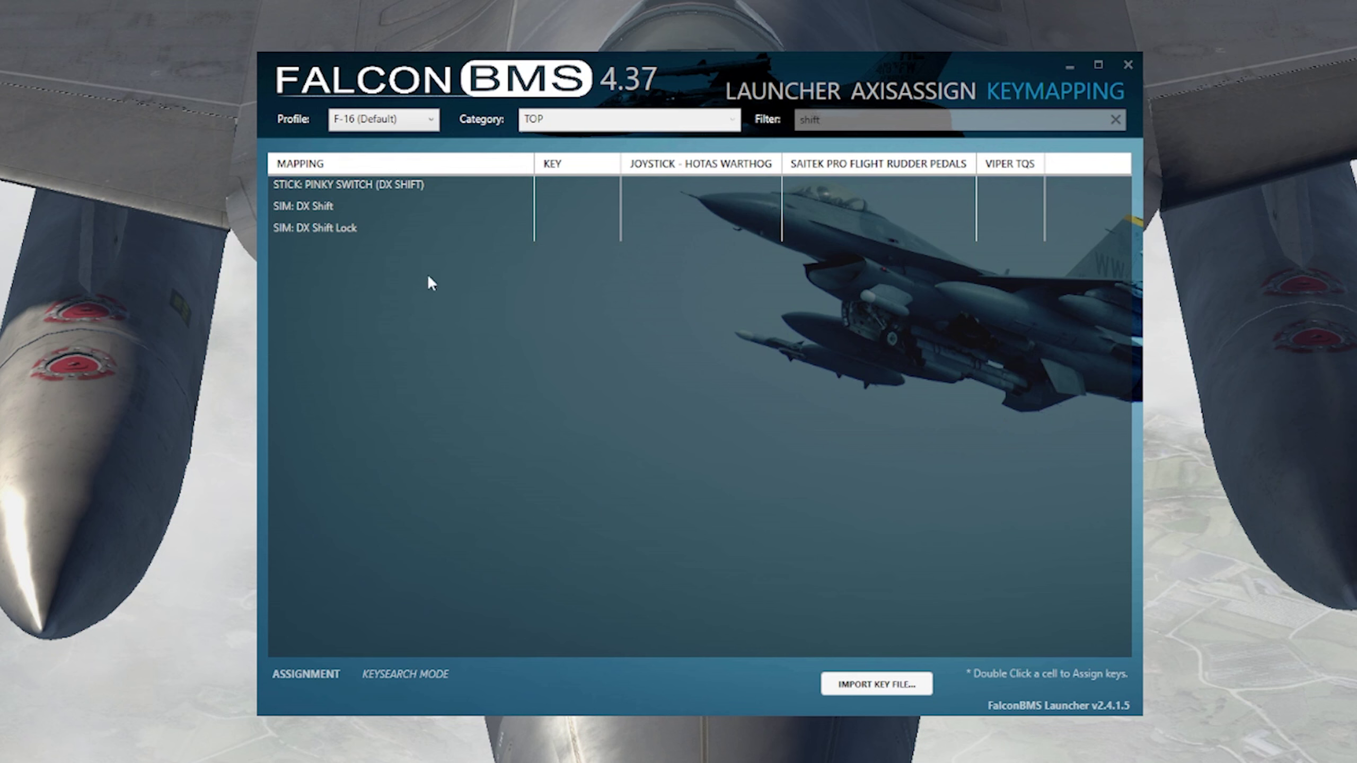
pyautogui.doubleClick(385, 184)
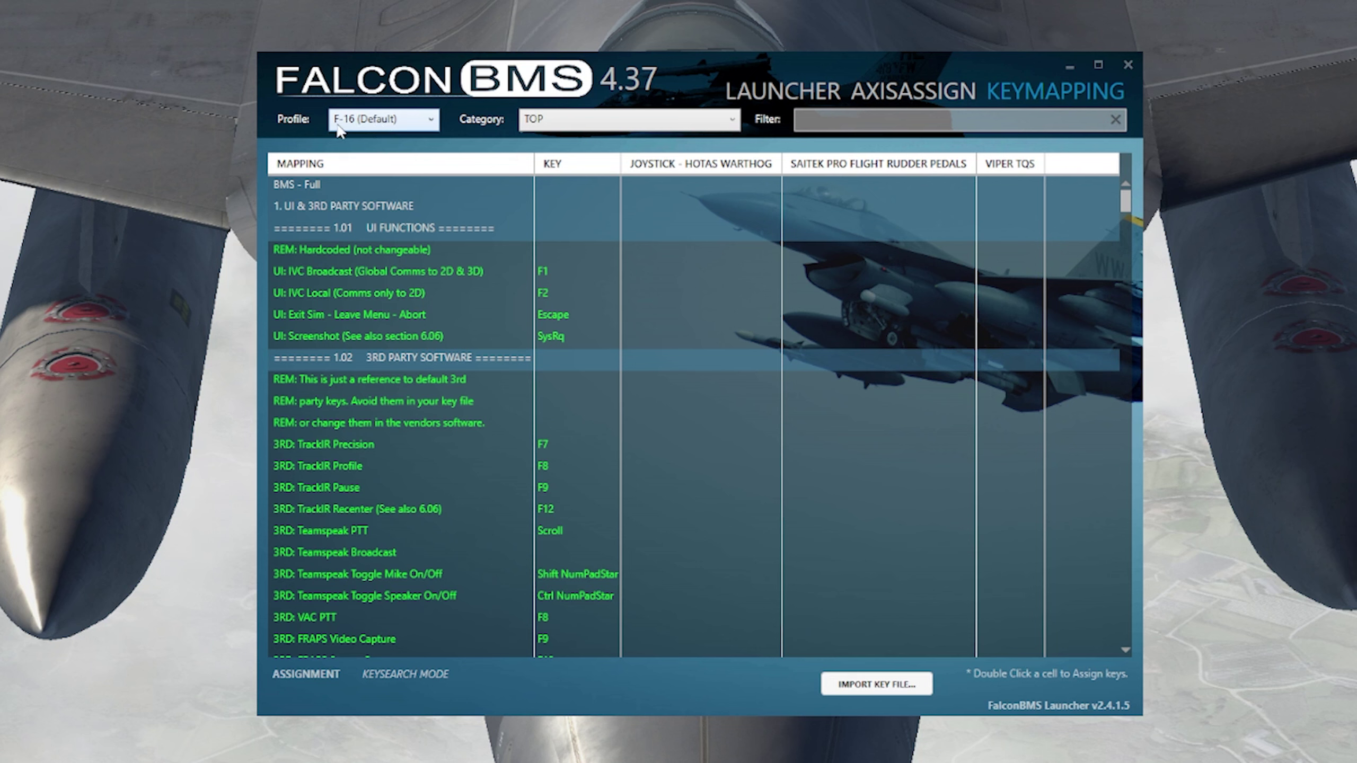
# - Show the 2. LEFT CONSOLE category of key mappings
pyautogui.click(732, 126)
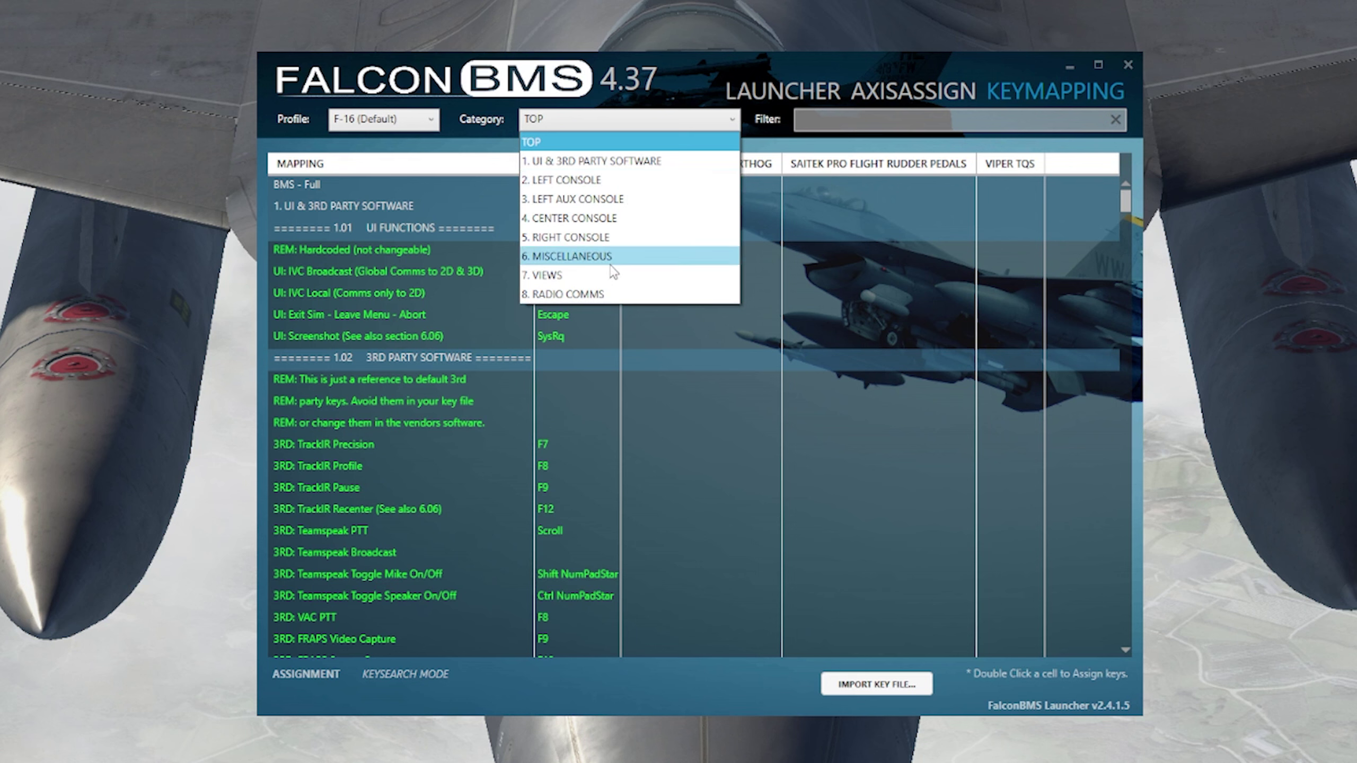
pyautogui.click(612, 181)
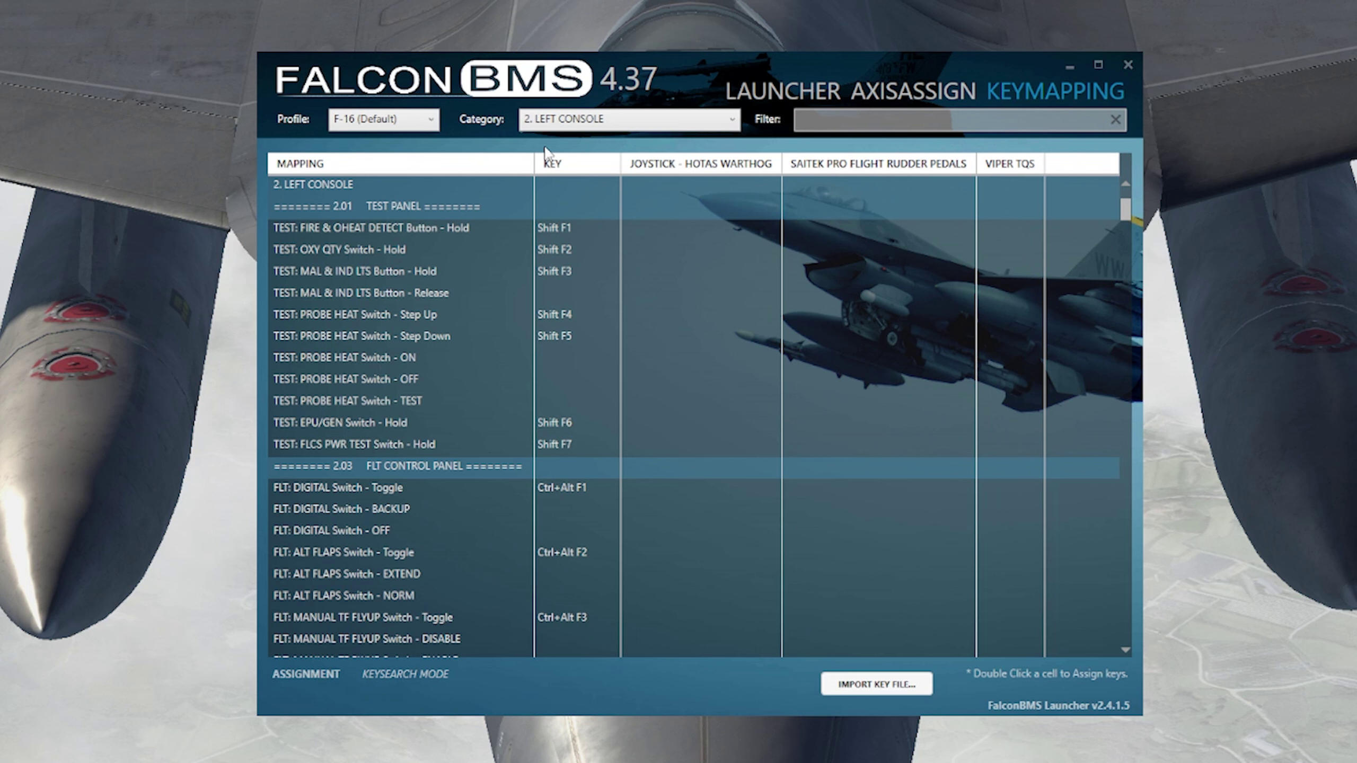
pyautogui.click(908, 120)
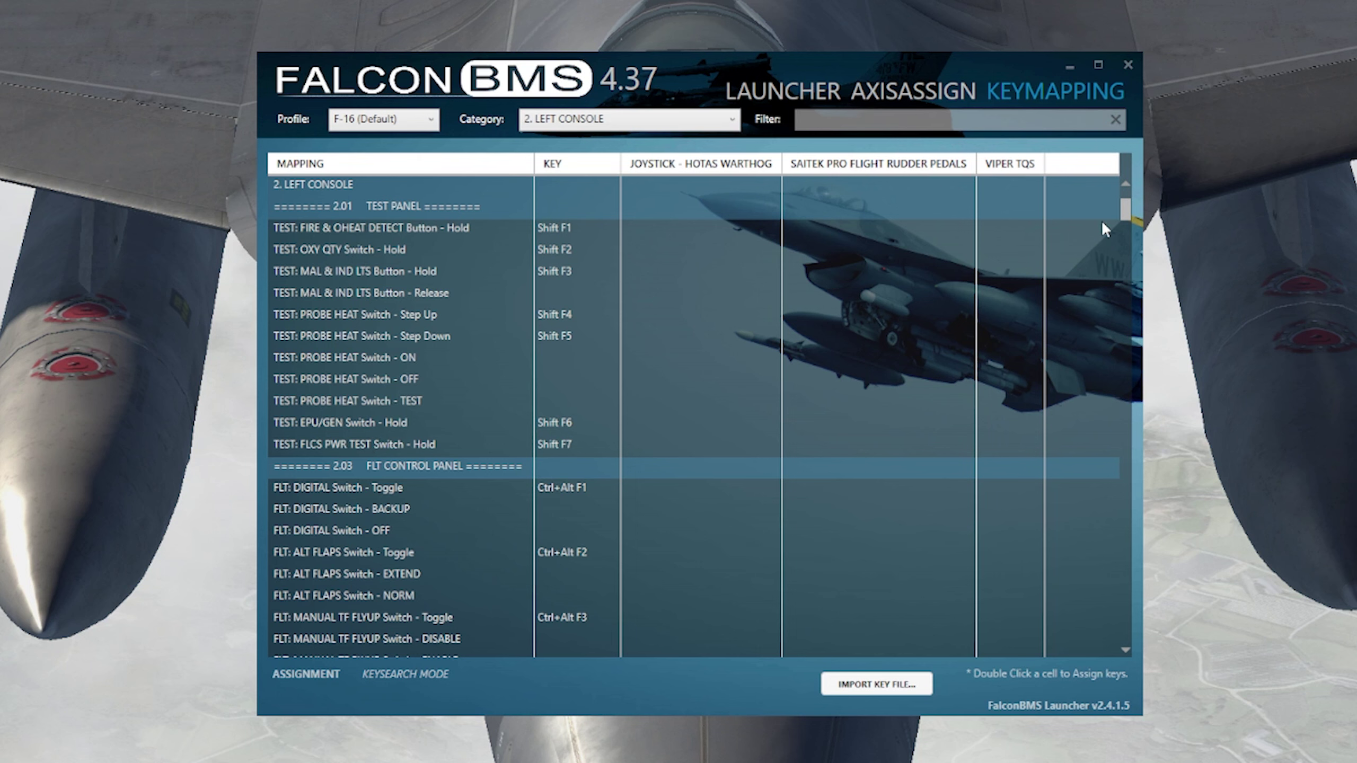
pyautogui.write('tqs')
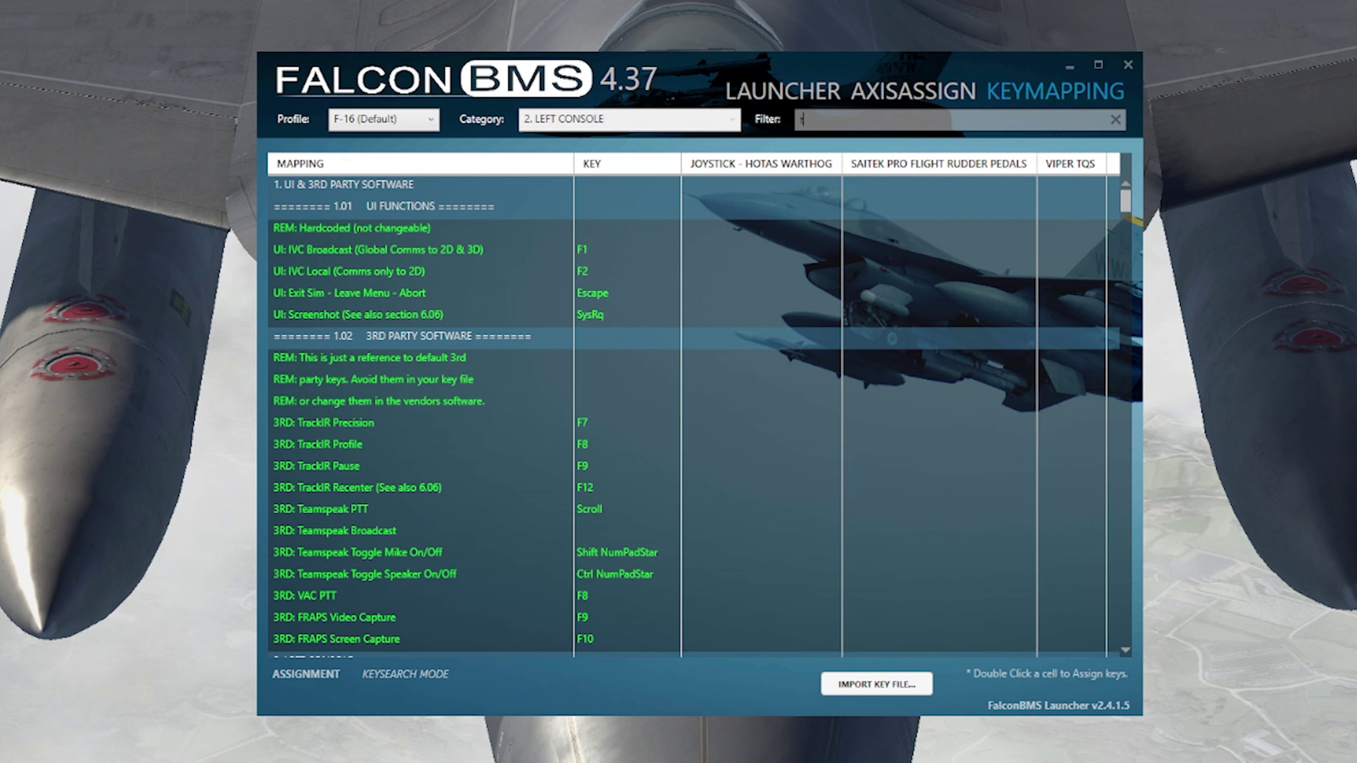
pyautogui.click(378, 188)
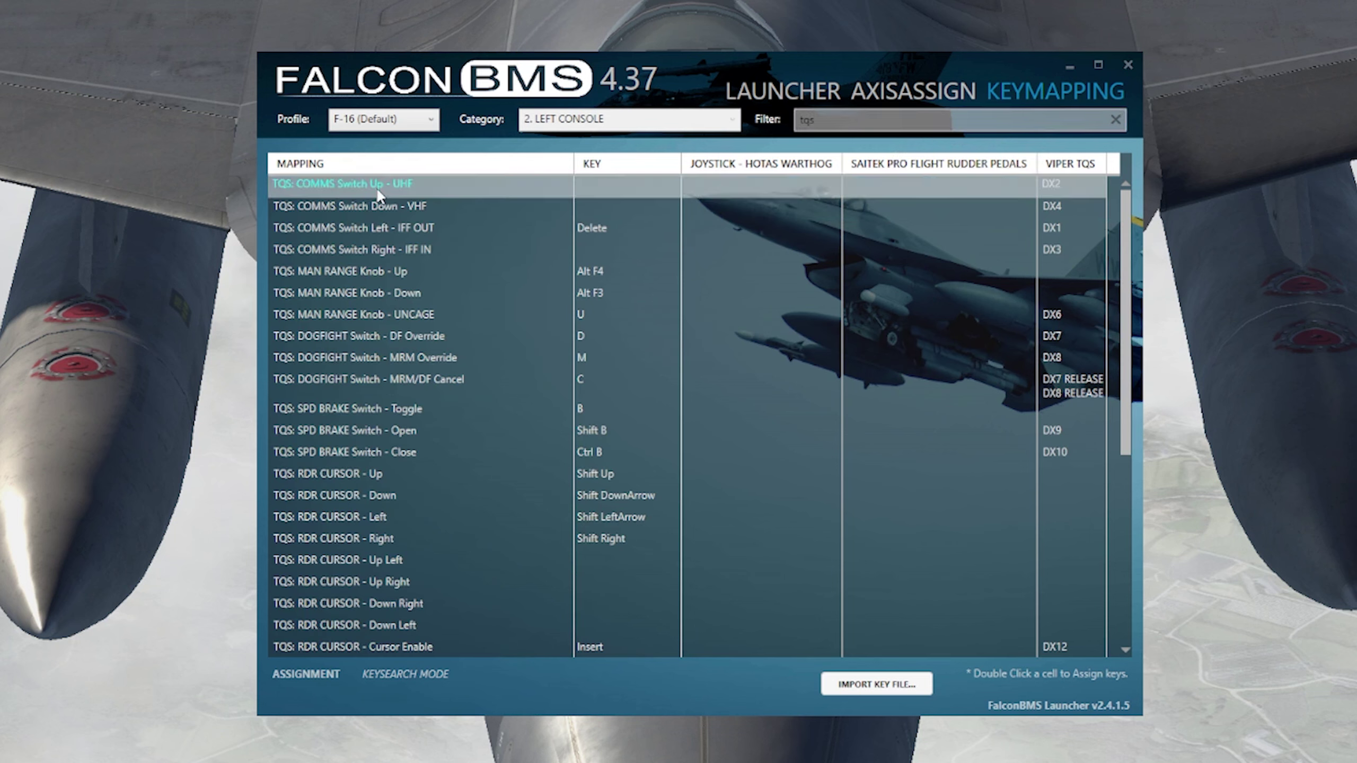
pyautogui.scroll(-5, 413, 275)
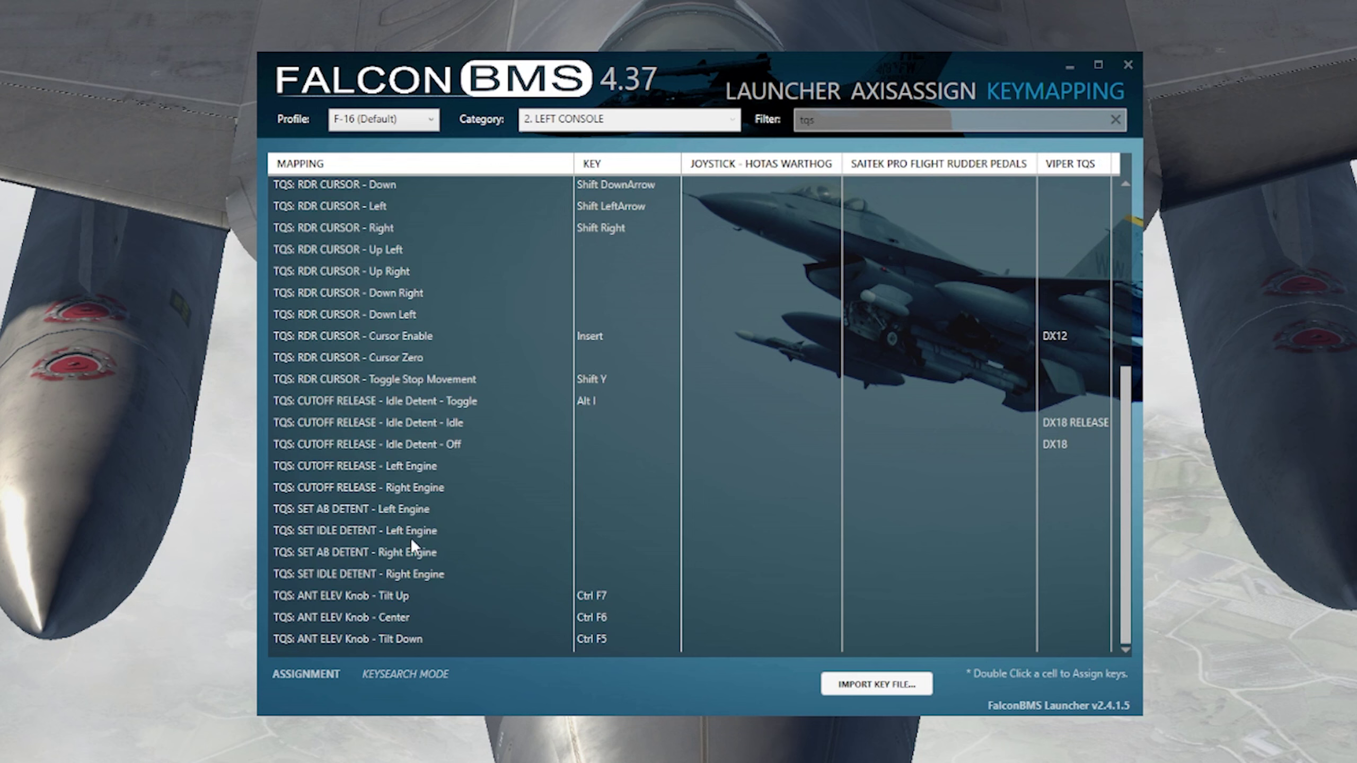
pyautogui.scroll(5, 389, 558)
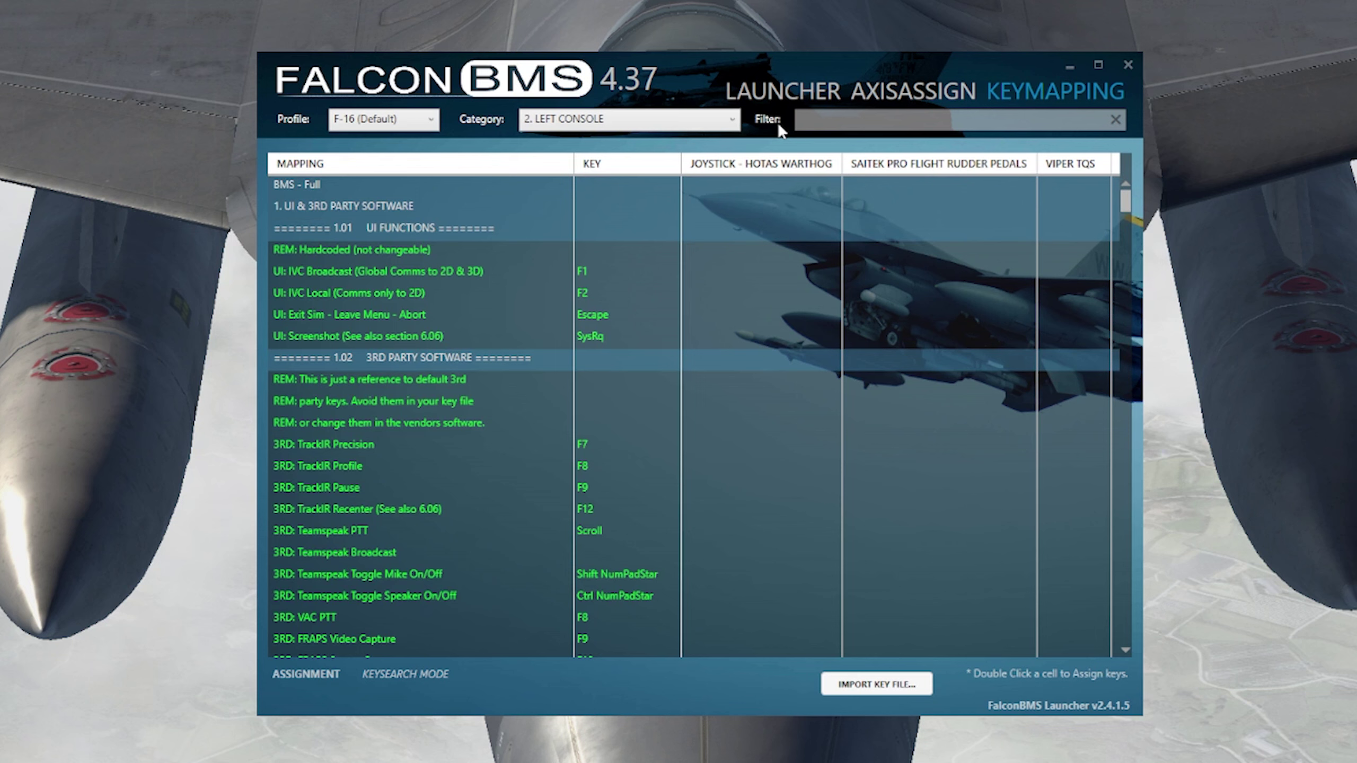
pyautogui.write('stick')
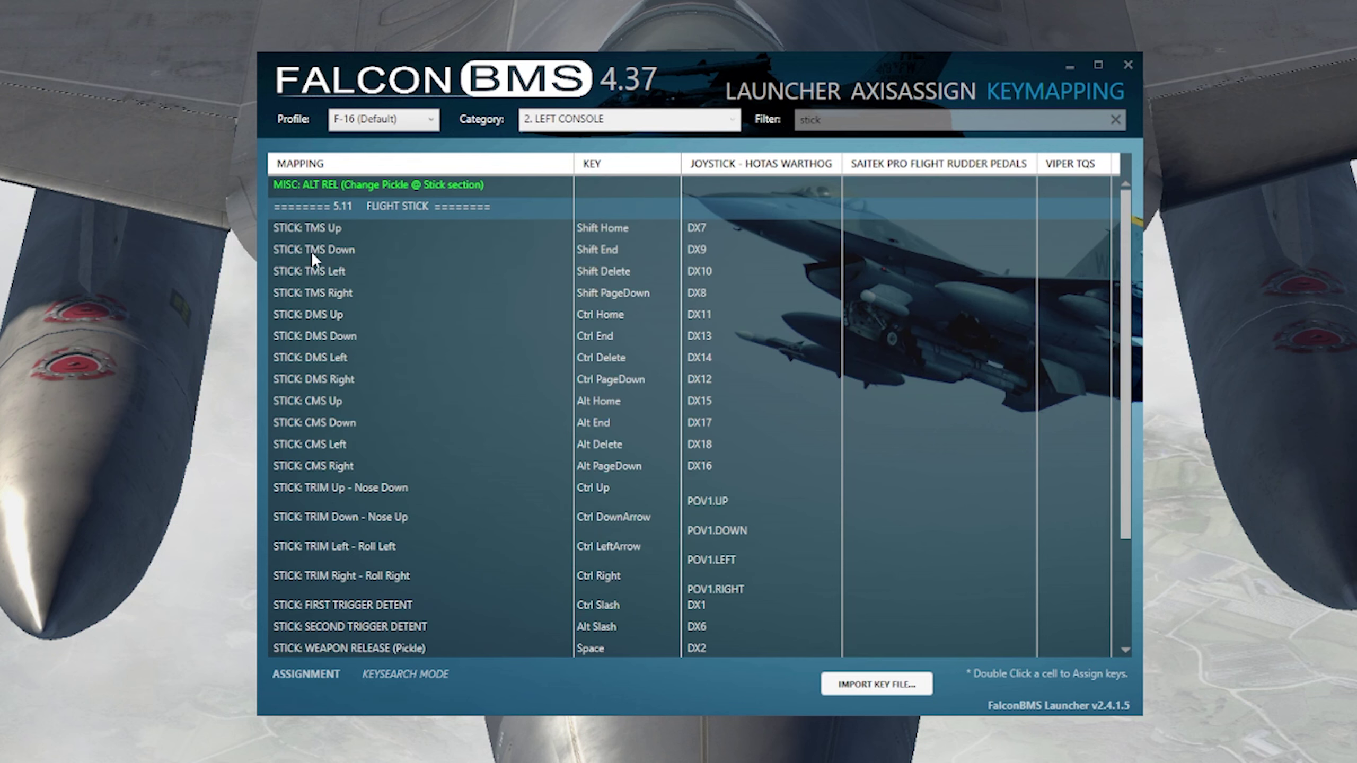
pyautogui.click(326, 229)
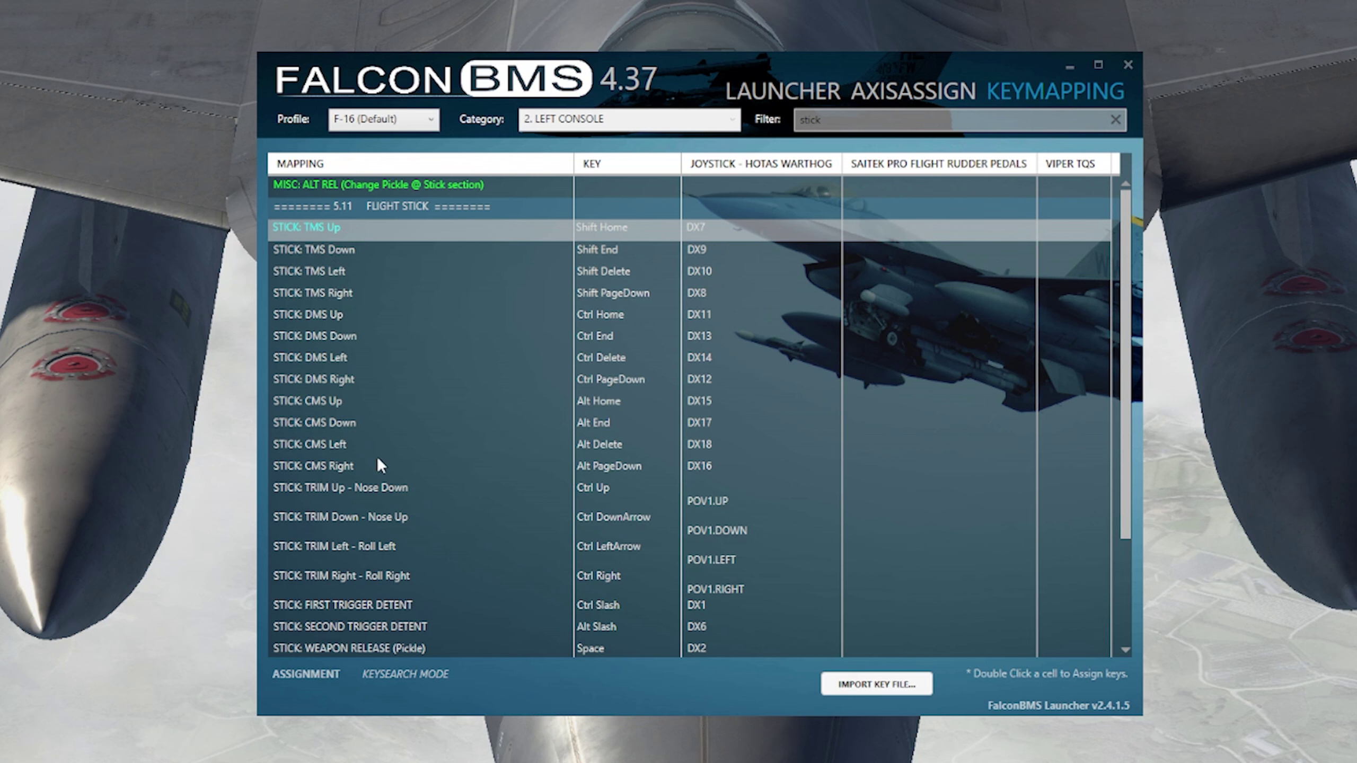
pyautogui.scroll(-2, 426, 492)
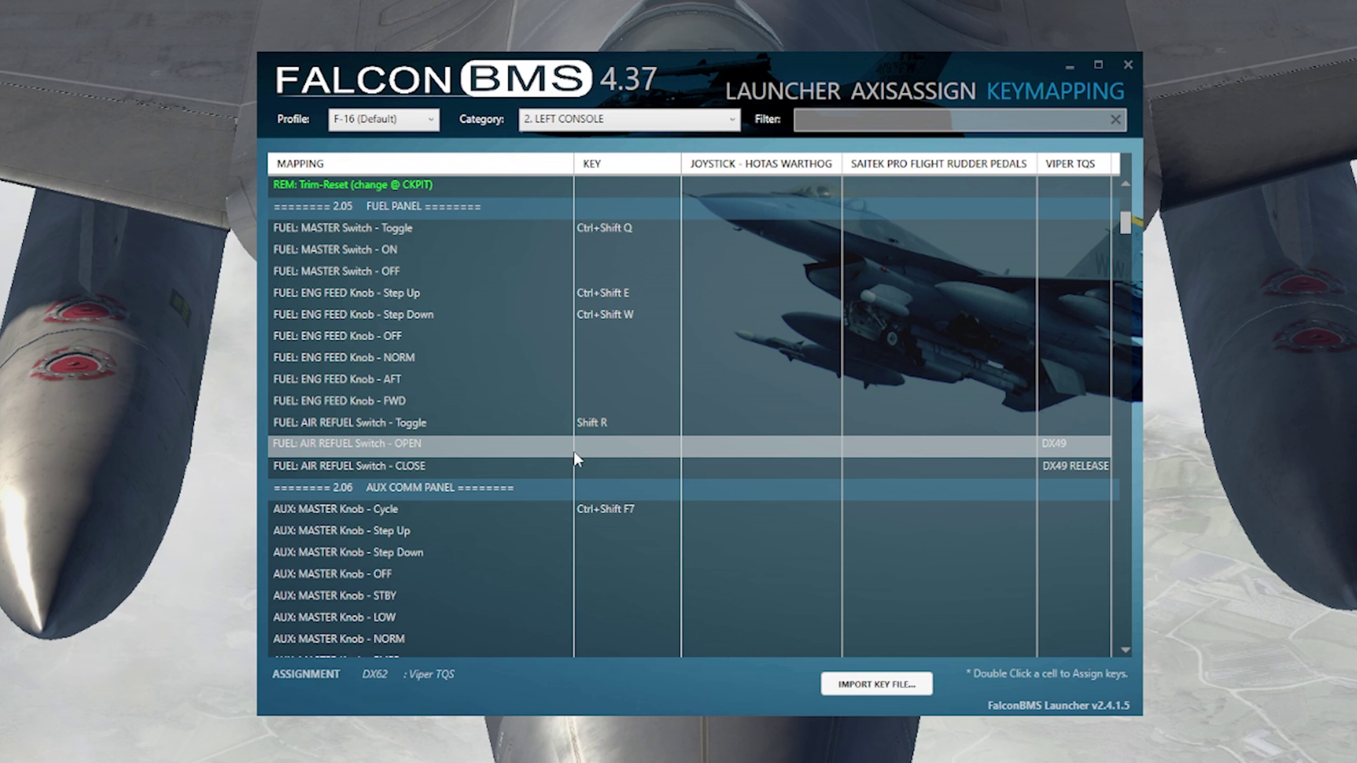
# - Clear the AIR REFUEL Switch - OPEN DX49 binding, then close without saving
pyautogui.doubleClick(420, 445)
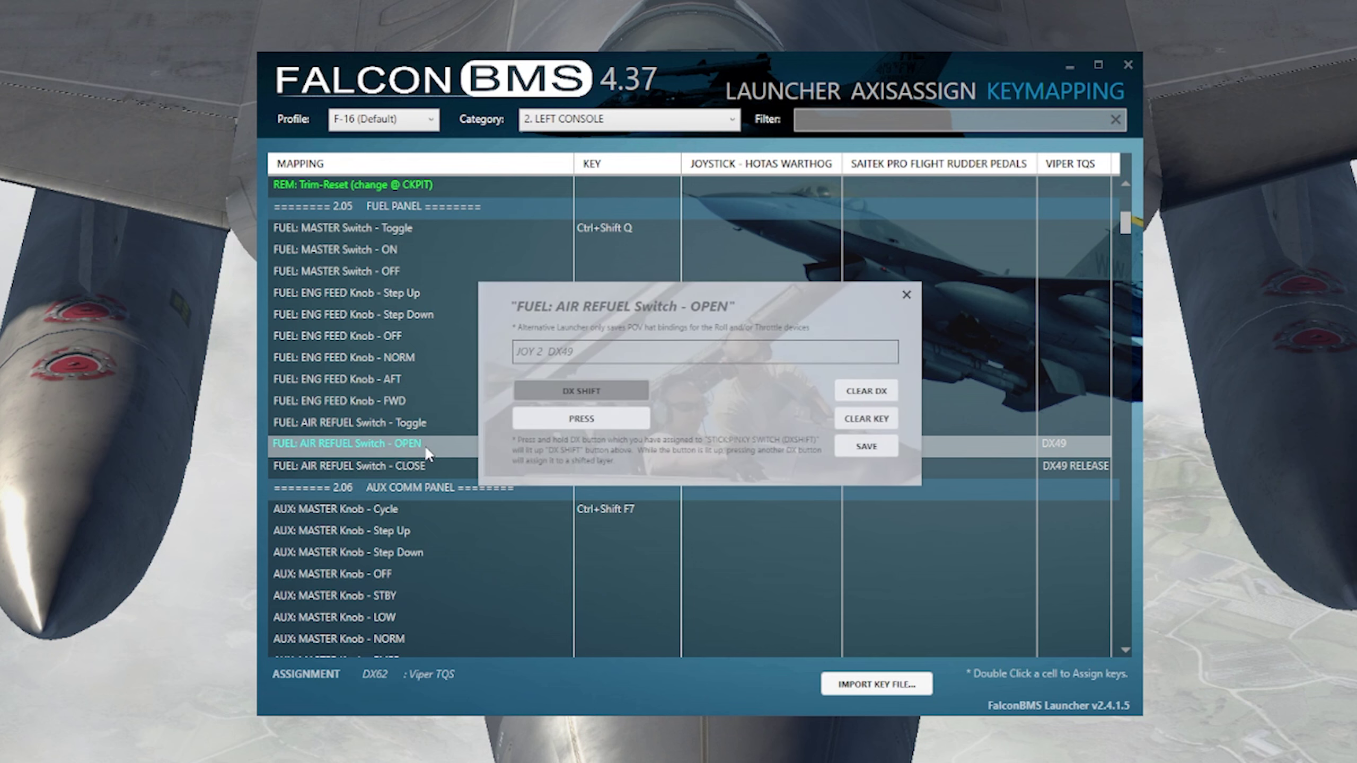
pyautogui.click(850, 400)
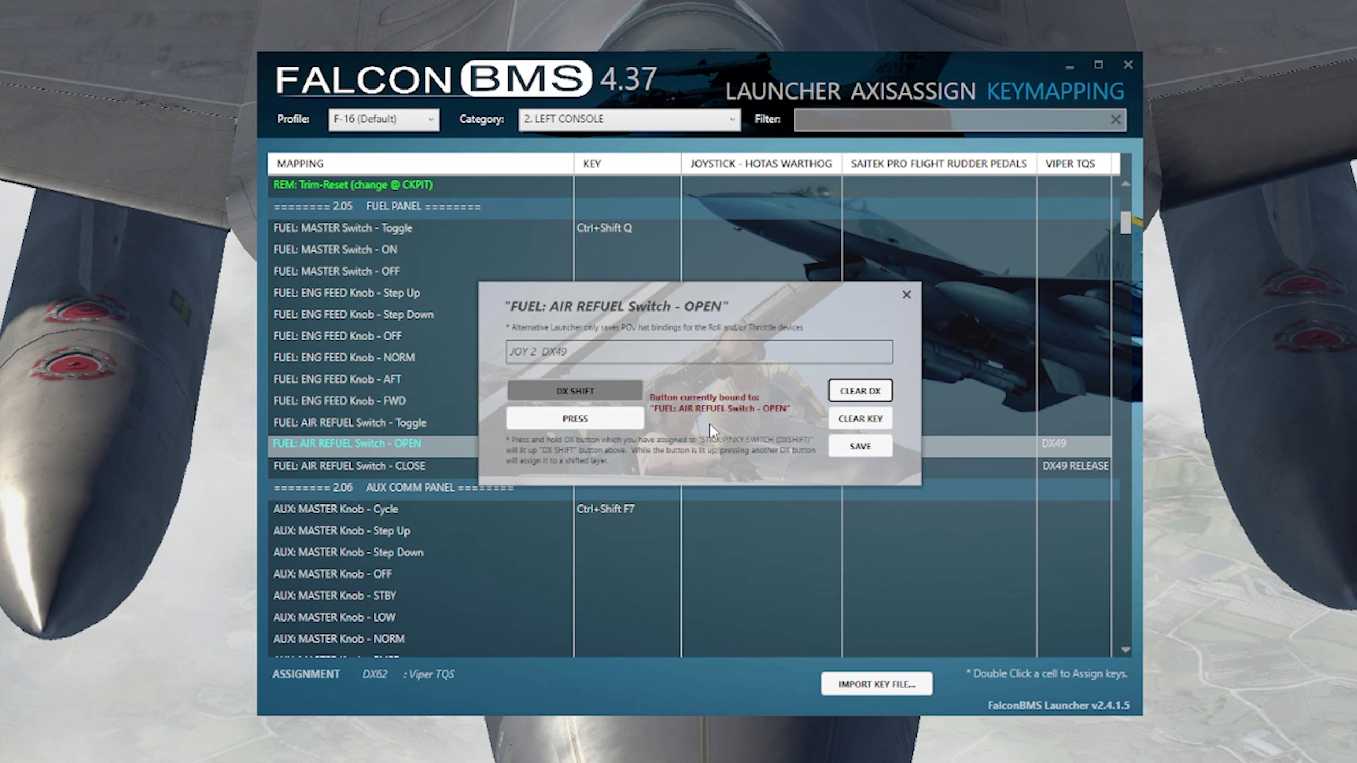
pyautogui.click(905, 294)
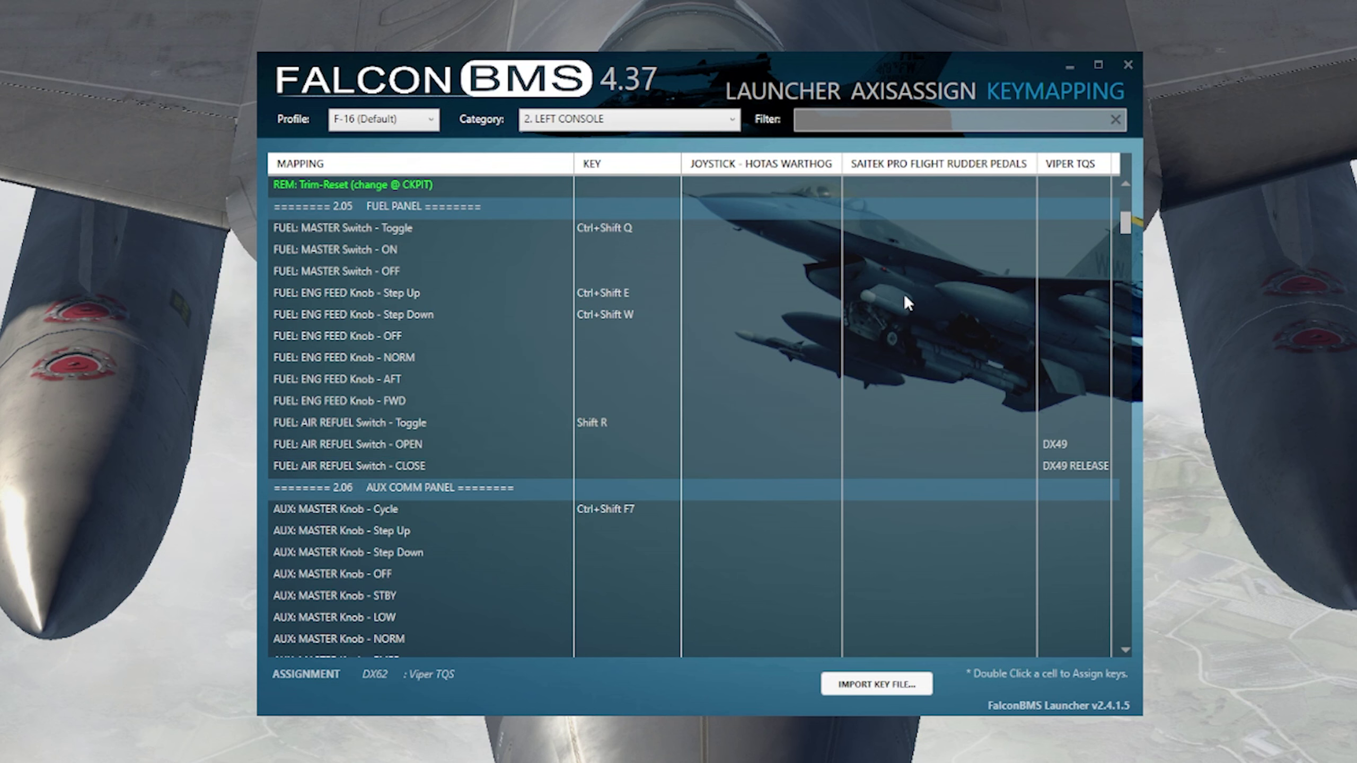
# - Clear the AIR REFUEL Switch - CLOSE binding and re-capture it on button RELEASE
pyautogui.doubleClick(430, 466)
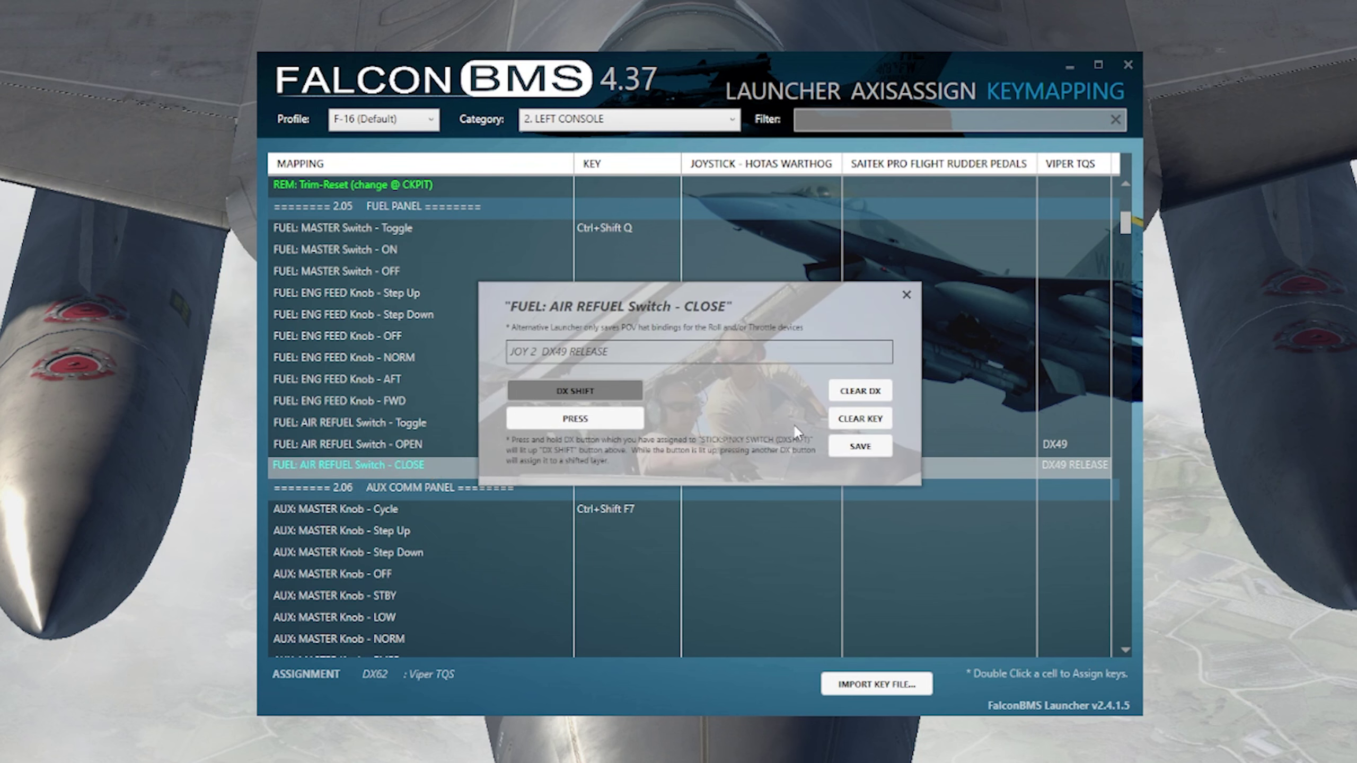
pyautogui.click(855, 390)
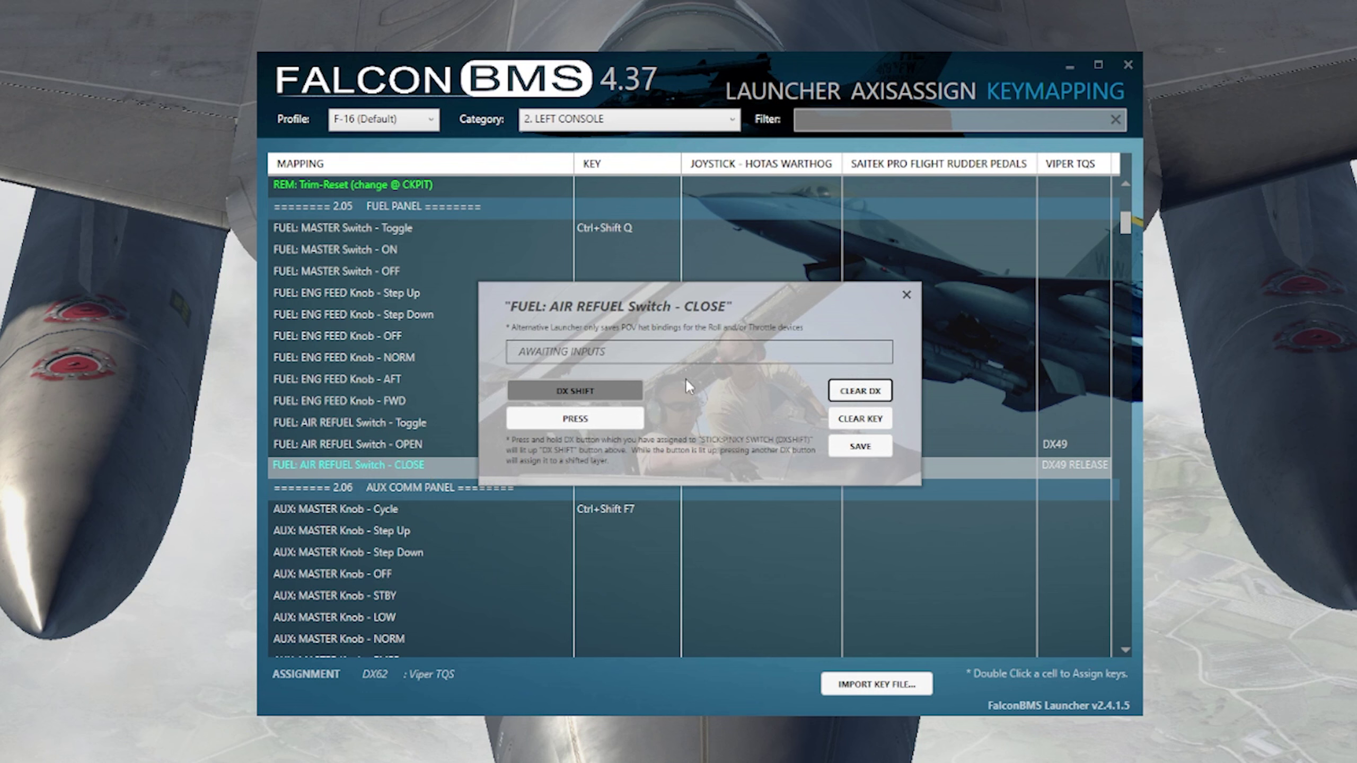
pyautogui.click(590, 426)
pyautogui.click(590, 420)
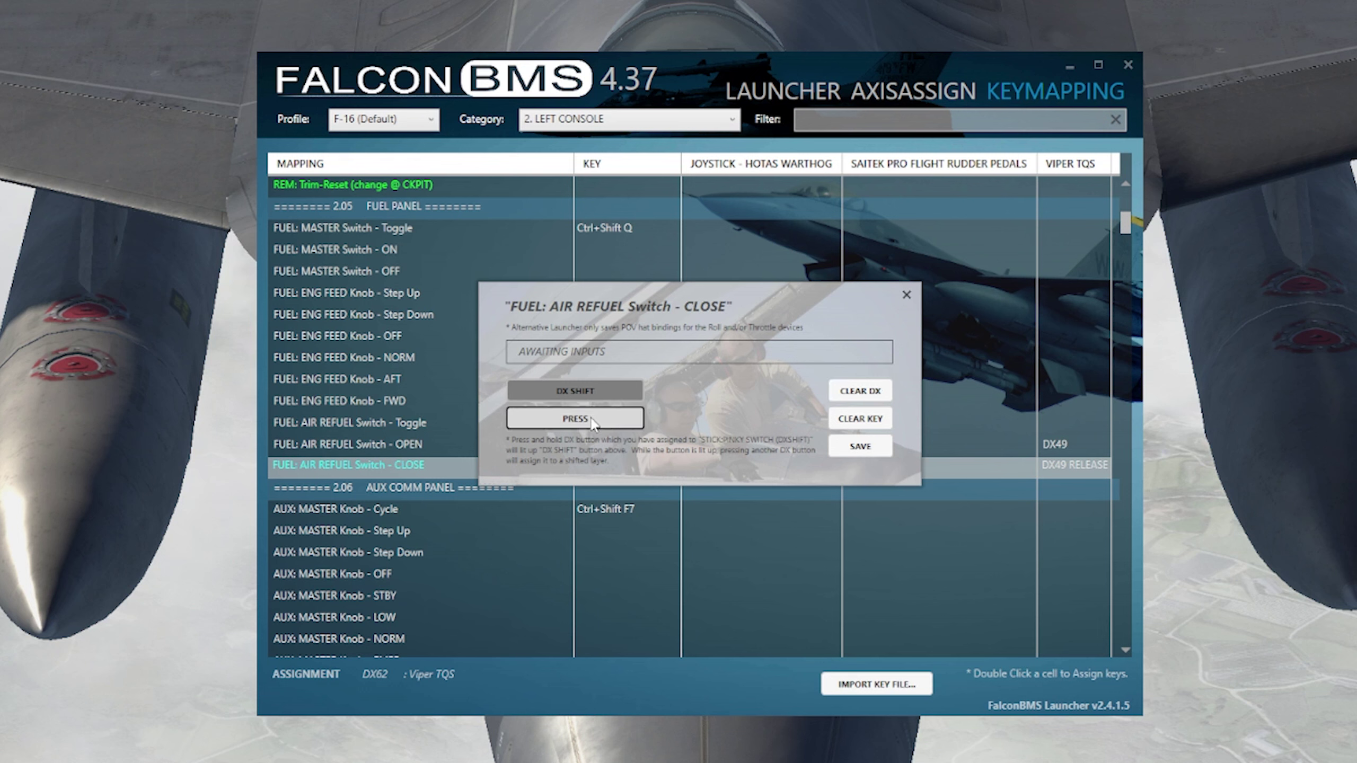